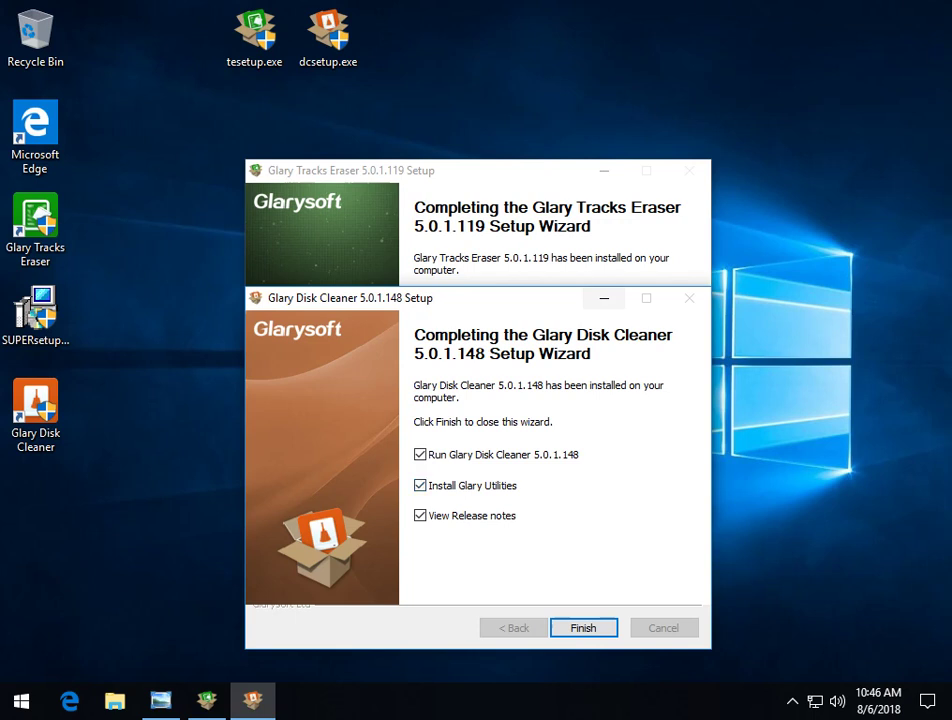
Decline Glary Utilities in both setup wizards, and turn off running Glary Tracks Eraser and viewing its release notes.
{"action": "left_click", "coordinate": [420, 486]}
{"action": "left_click", "coordinate": [470, 235]}
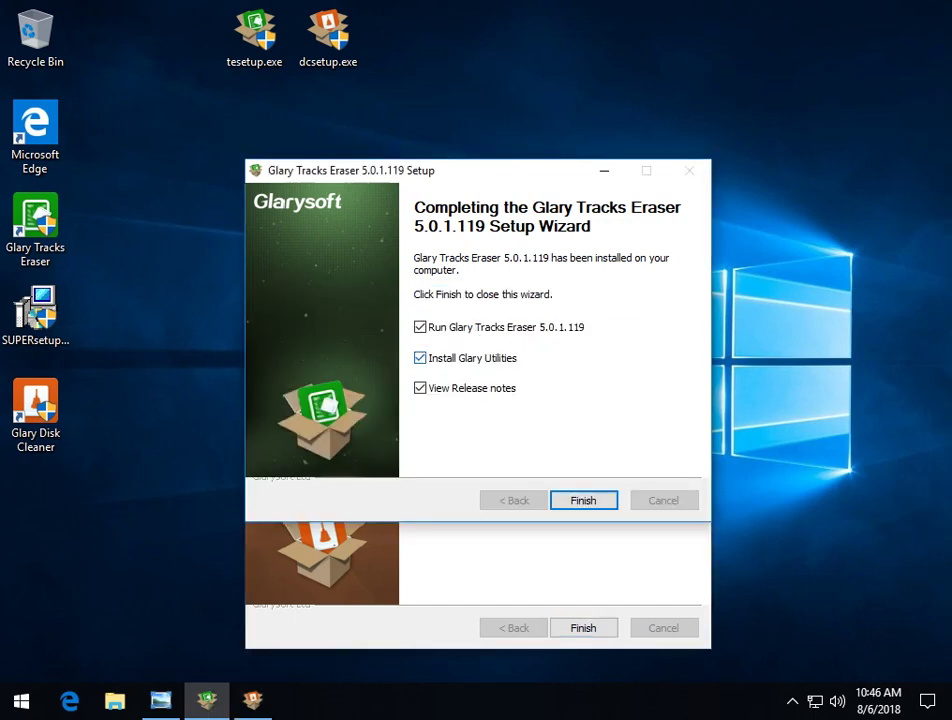
{"action": "left_click", "coordinate": [420, 357]}
{"action": "left_click", "coordinate": [420, 387]}
{"action": "left_click", "coordinate": [420, 327]}
Turn off viewing the Glary Disk Cleaner release notes and finish both setup wizards, letting Glary Disk Cleaner run.
{"action": "left_click", "coordinate": [452, 562]}
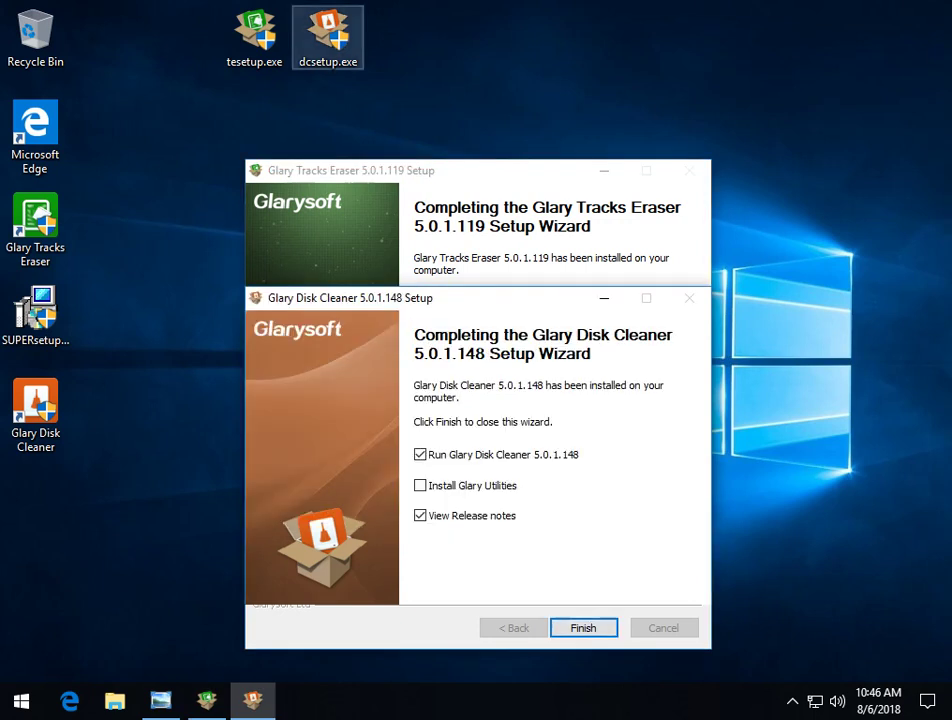
{"action": "left_click", "coordinate": [254, 38]}
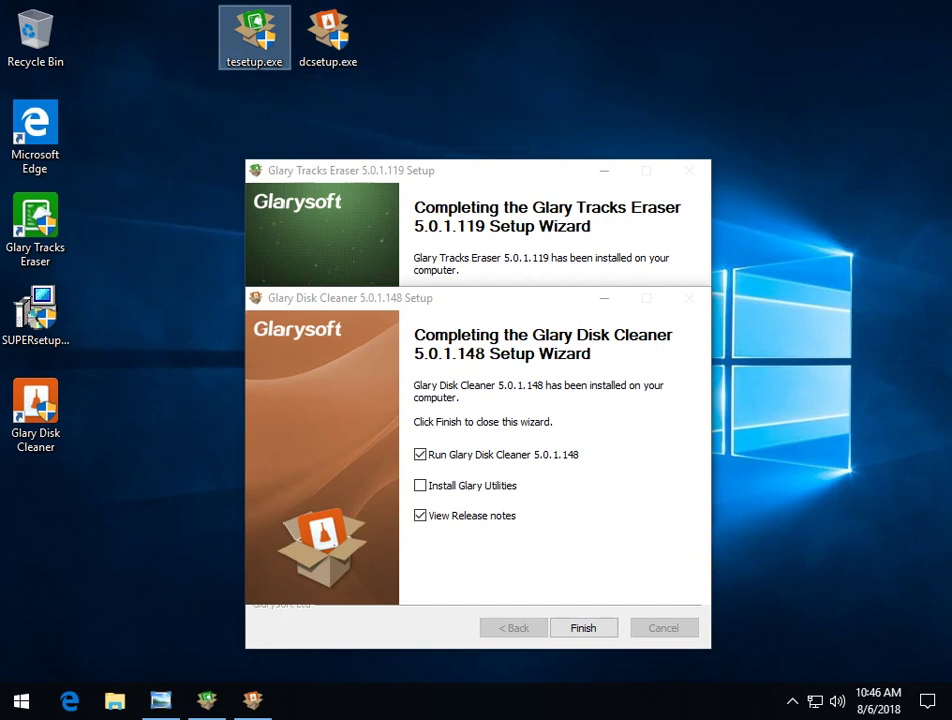
{"action": "left_click", "coordinate": [420, 516]}
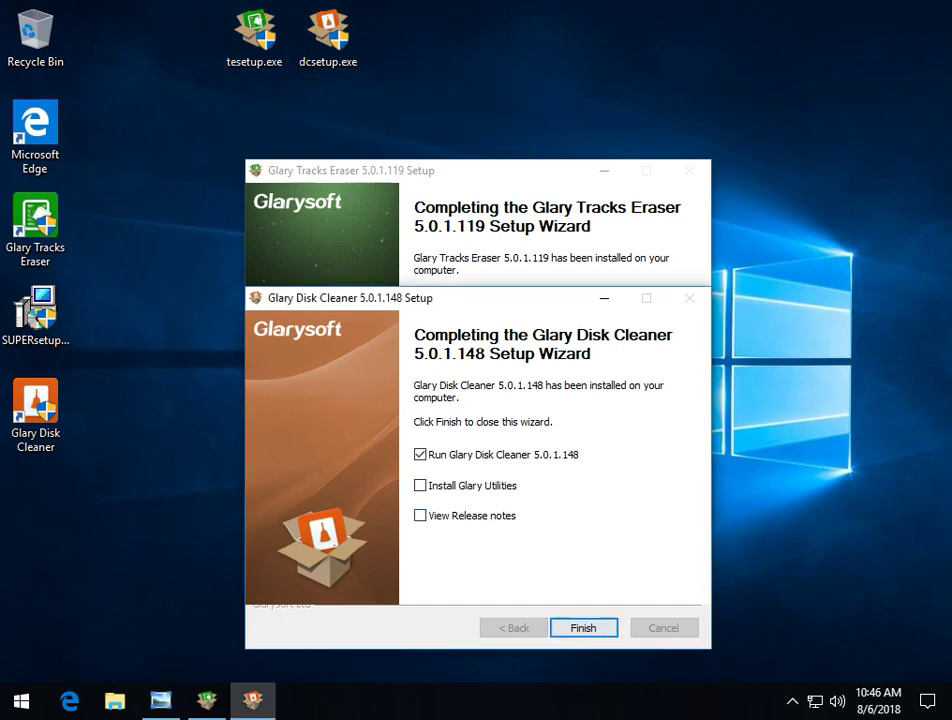
{"action": "key", "text": "Return"}
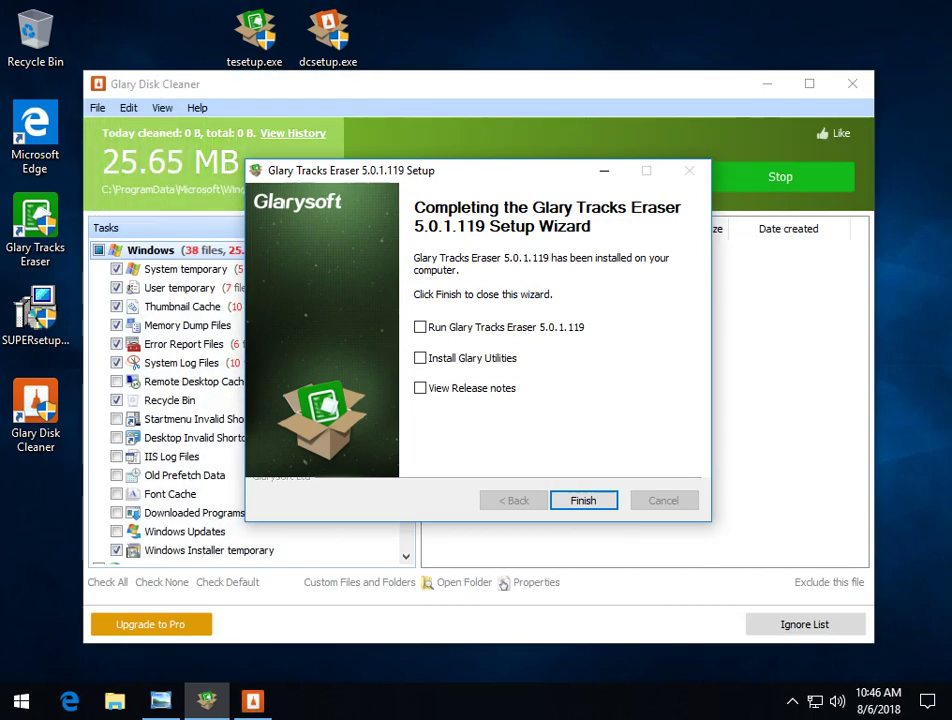
{"action": "key", "text": "Return"}
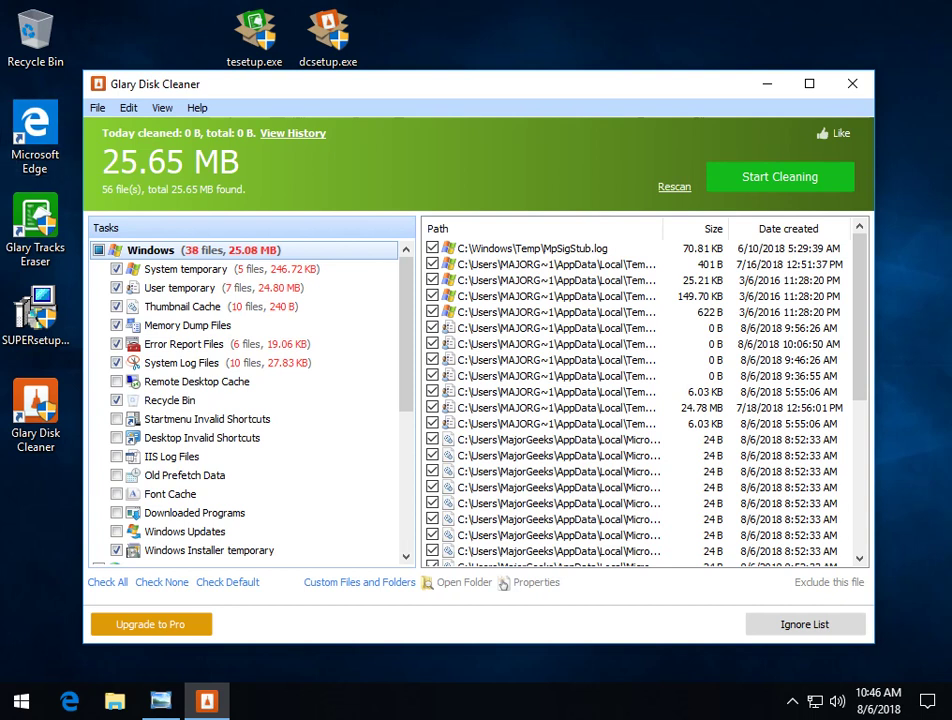
Expand the additional entries under Applications and look through the list of programs that can be cleaned.
{"action": "left_click_drag", "start_coordinate": [432, 88], "coordinate": [454, 46]}
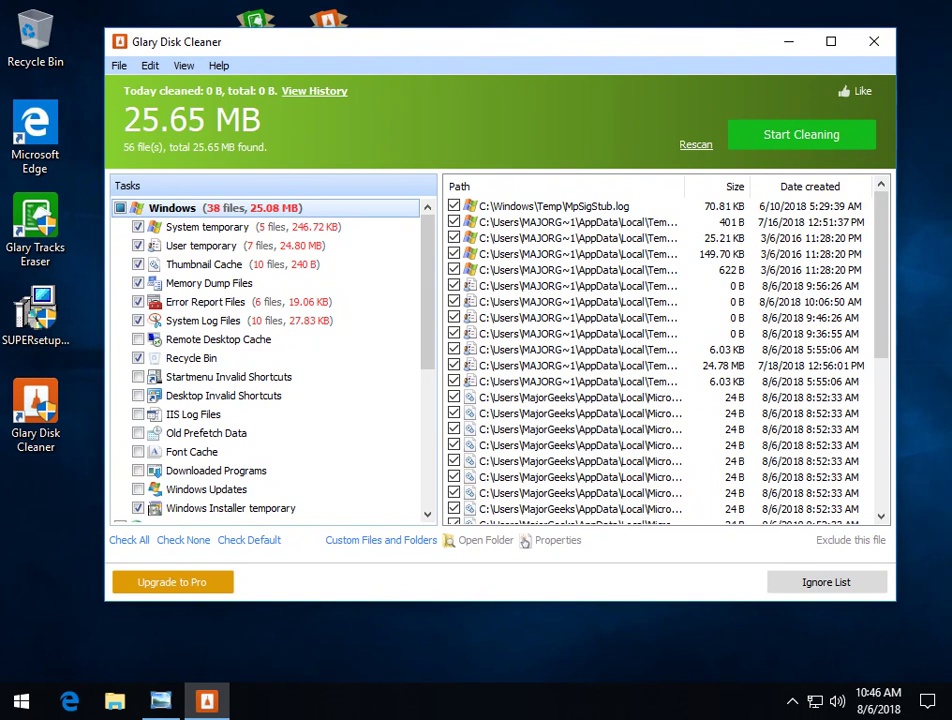
{"action": "scroll", "coordinate": [270, 355], "scroll_direction": "down", "scroll_amount": 5}
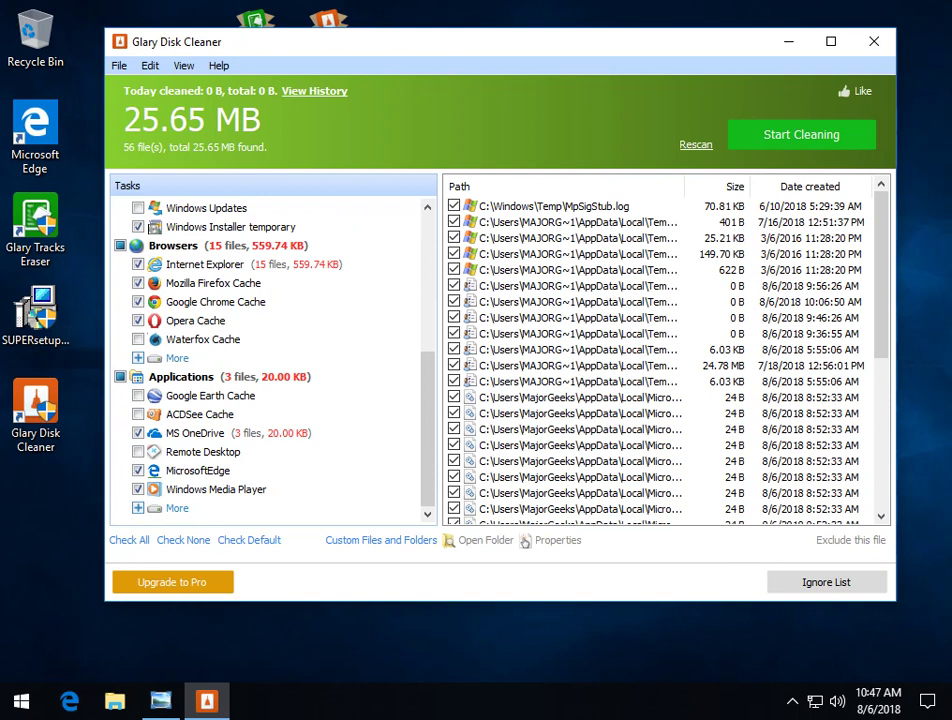
{"action": "left_click", "coordinate": [176, 508]}
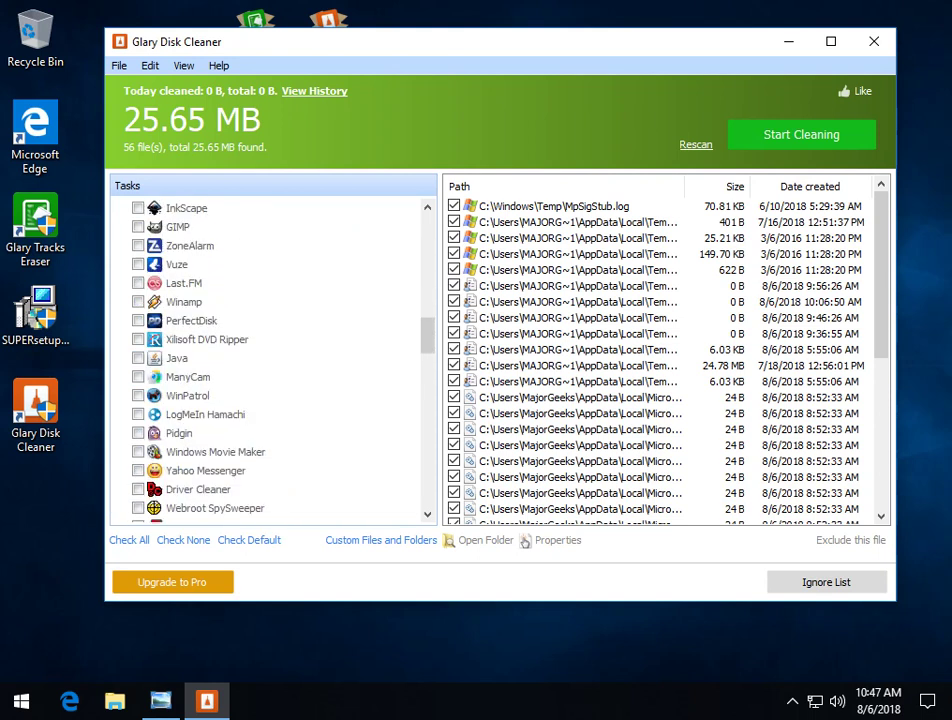
{"action": "scroll", "coordinate": [270, 355], "scroll_direction": "down", "scroll_amount": 15}
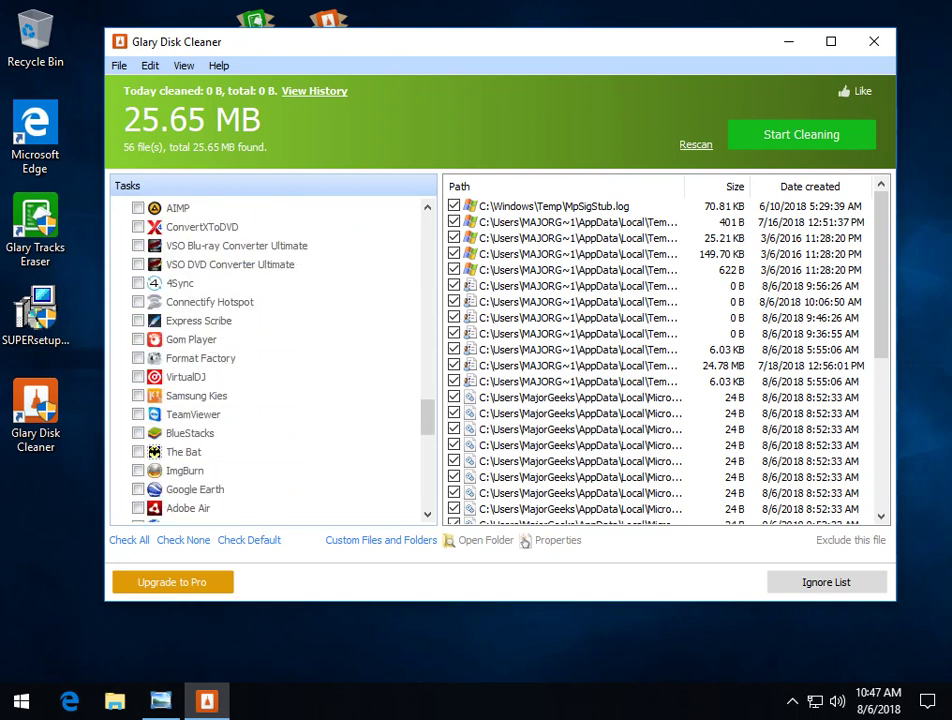
{"action": "scroll", "coordinate": [270, 355], "scroll_direction": "down", "scroll_amount": 10}
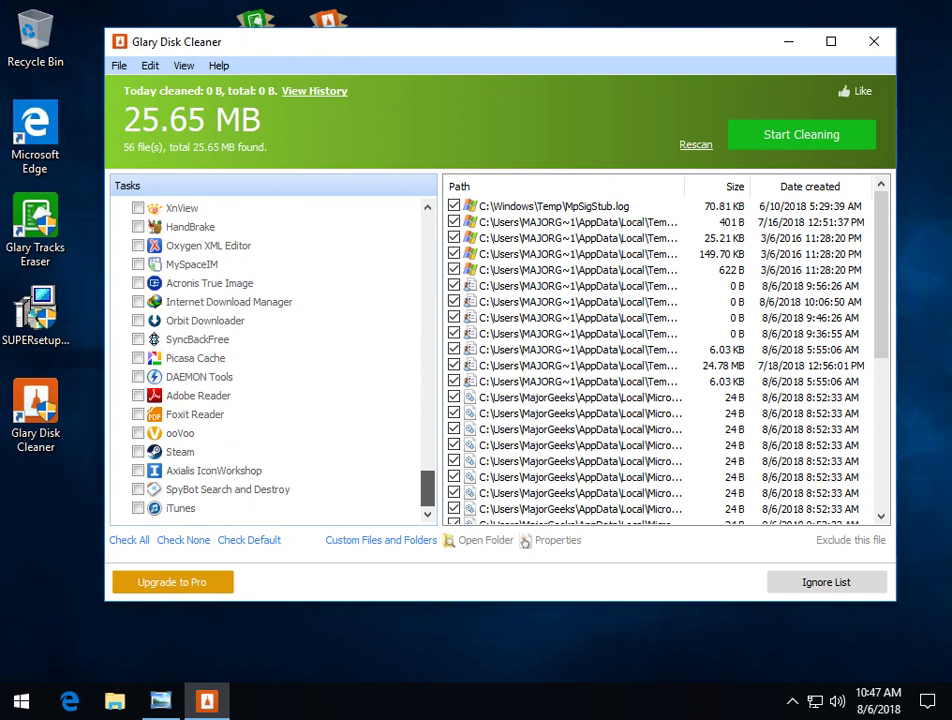
{"action": "scroll", "coordinate": [270, 355], "scroll_direction": "up", "scroll_amount": 20}
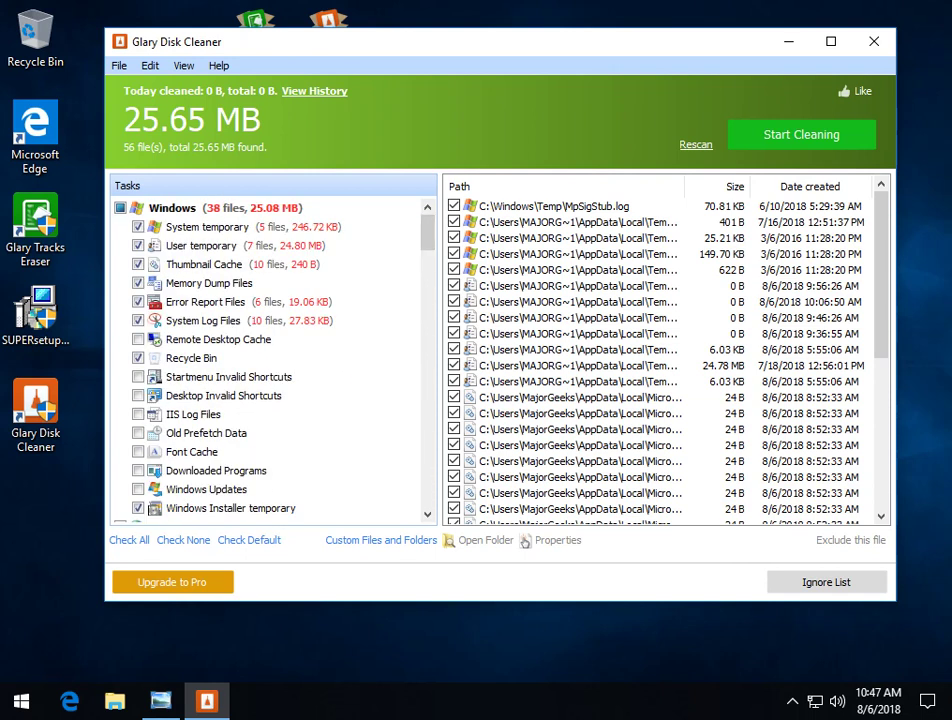
Include Downloaded Programs in the Windows cleaning tasks, leaving Old Prefetch Data out.
{"action": "scroll", "coordinate": [270, 355], "scroll_direction": "down", "scroll_amount": 2}
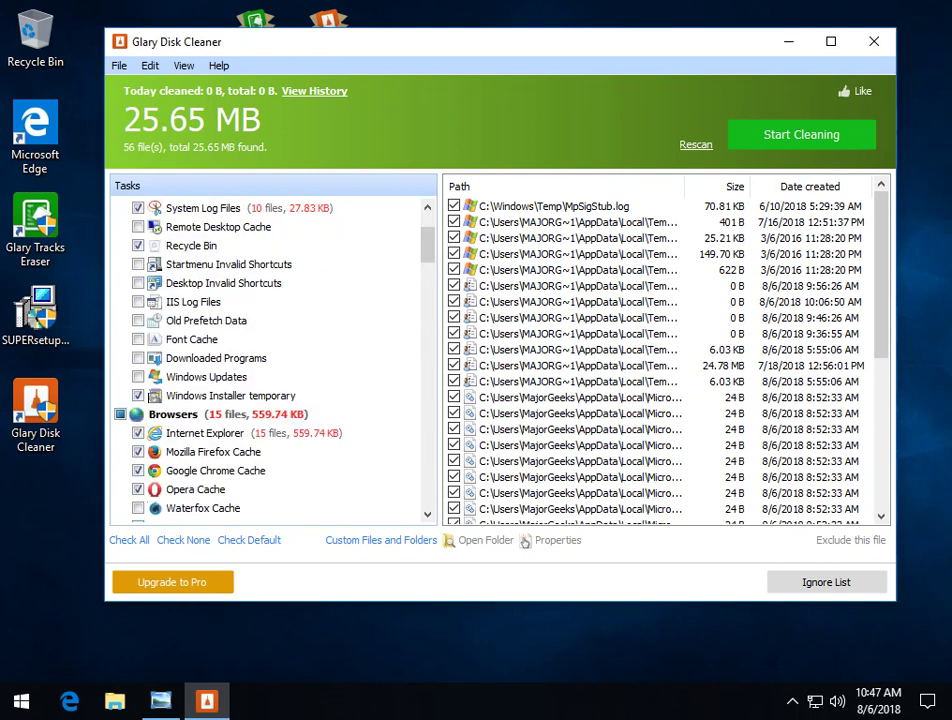
{"action": "left_click", "coordinate": [138, 321]}
{"action": "left_click", "coordinate": [138, 320]}
{"action": "left_click", "coordinate": [216, 358]}
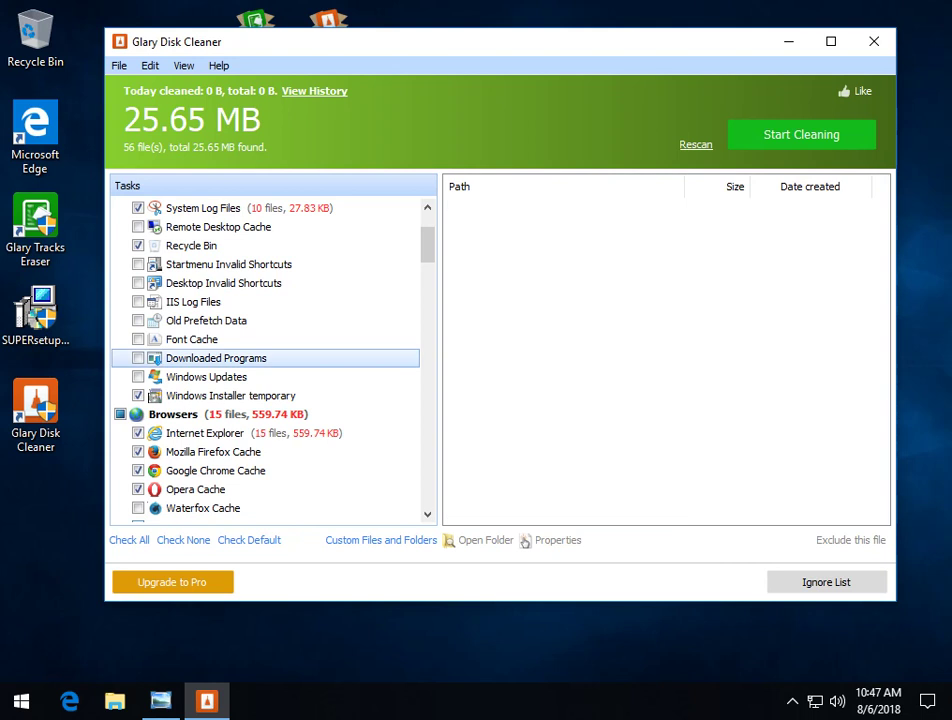
{"action": "left_click", "coordinate": [138, 358]}
Review the checked Windows, Browsers and Applications tasks and start cleaning the found junk files.
{"action": "scroll", "coordinate": [270, 355], "scroll_direction": "up", "scroll_amount": 2}
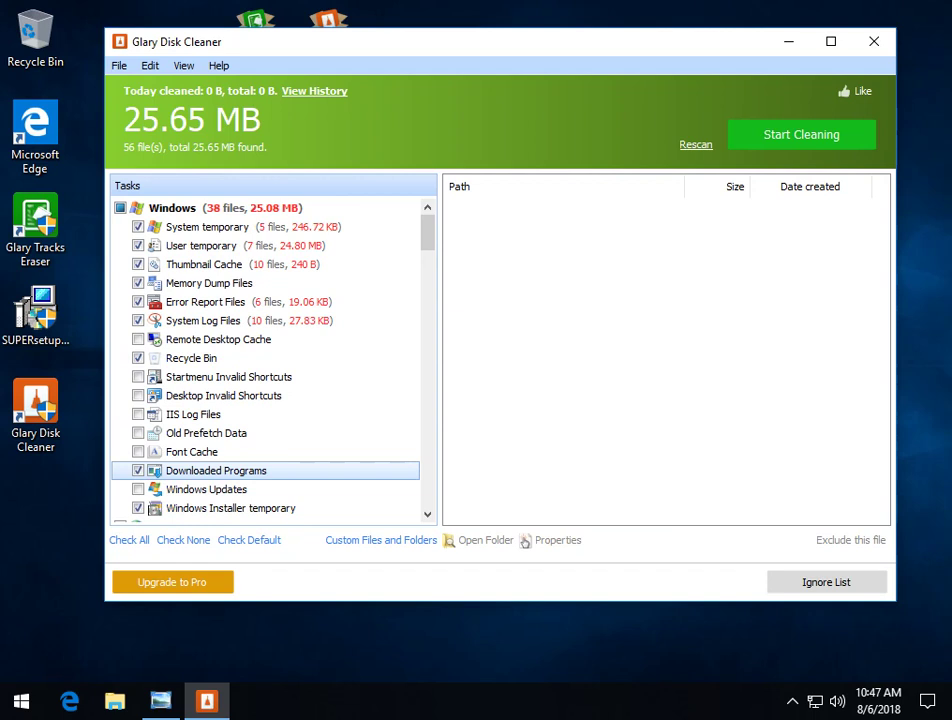
{"action": "scroll", "coordinate": [270, 355], "scroll_direction": "down", "scroll_amount": 4}
{"action": "scroll", "coordinate": [270, 355], "scroll_direction": "up", "scroll_amount": 2}
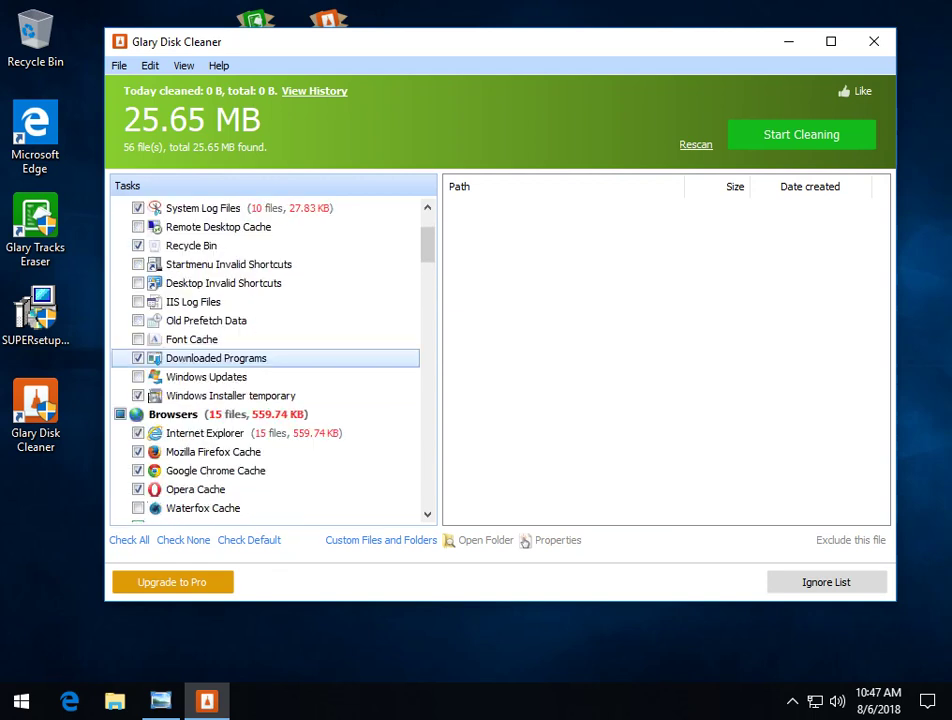
{"action": "scroll", "coordinate": [270, 355], "scroll_direction": "down", "scroll_amount": 3}
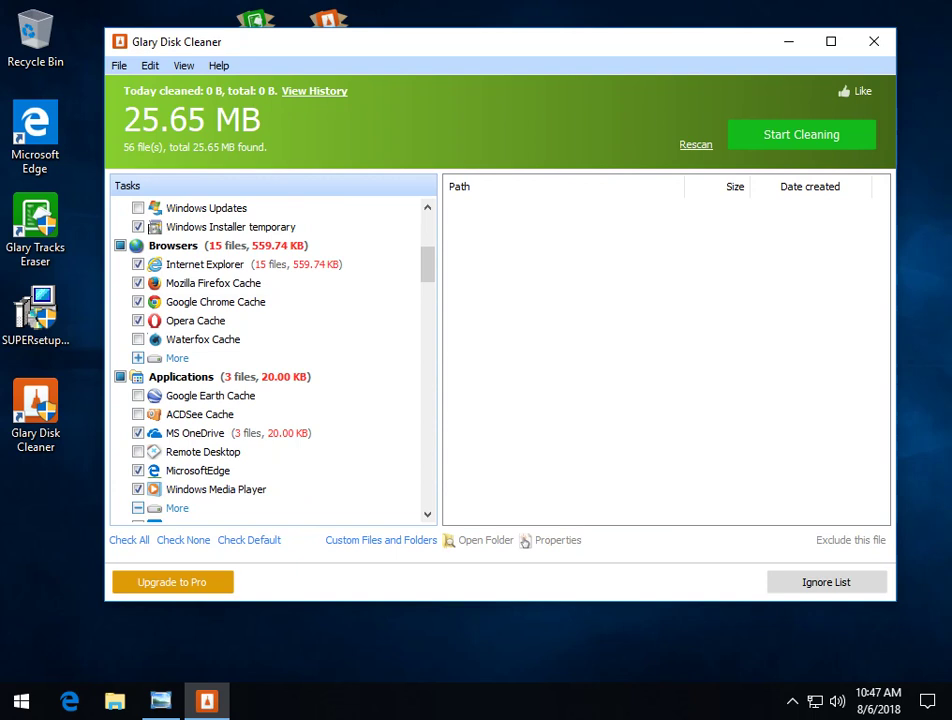
{"action": "scroll", "coordinate": [270, 470], "scroll_direction": "up", "scroll_amount": 5}
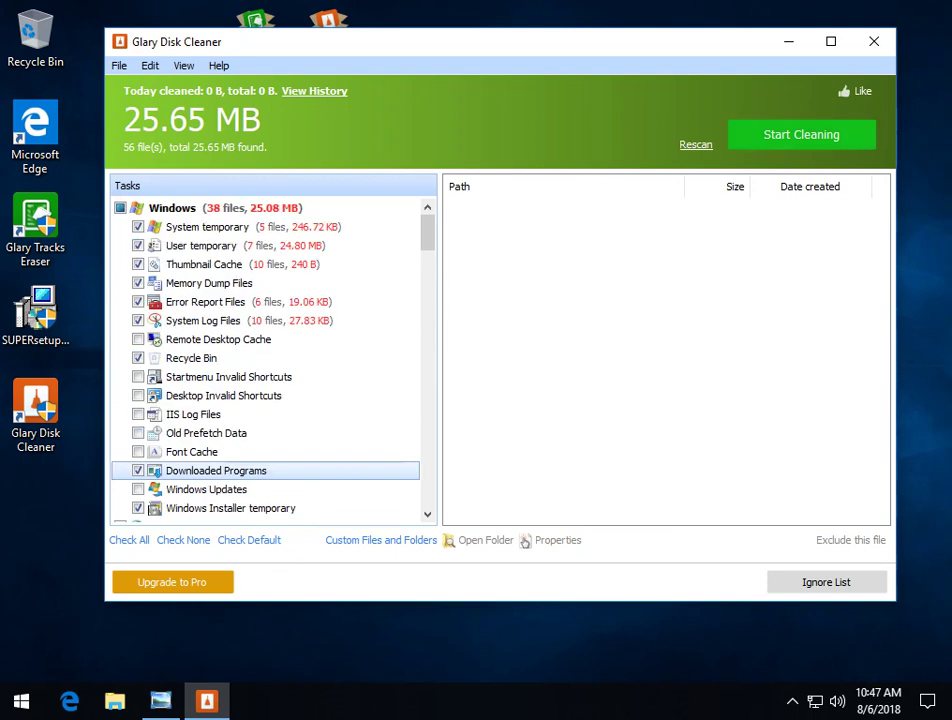
{"action": "left_click", "coordinate": [801, 135]}
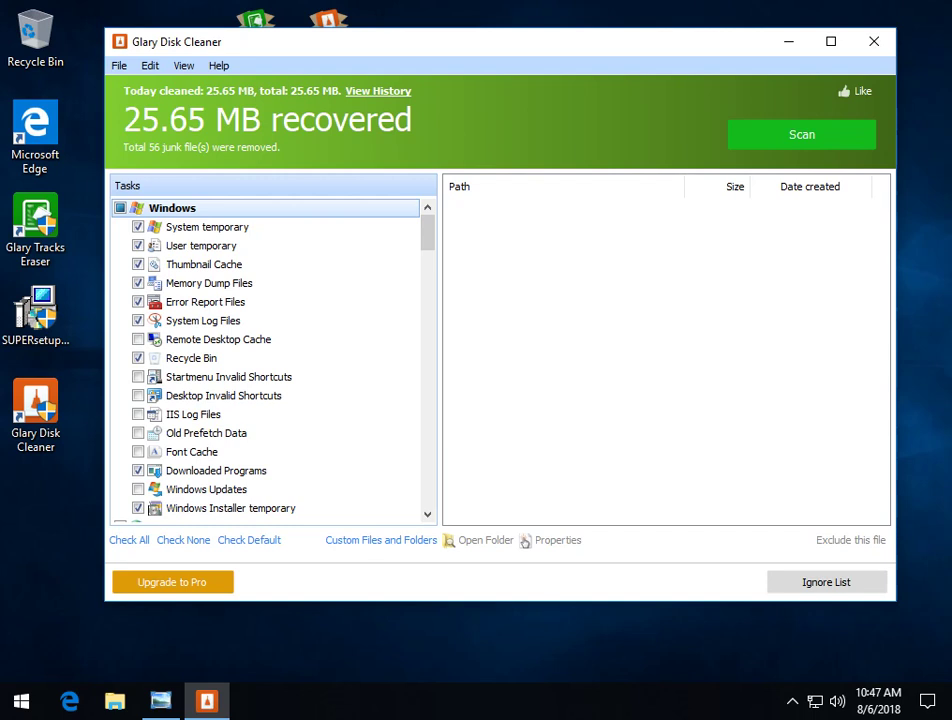
{"action": "left_click", "coordinate": [184, 65]}
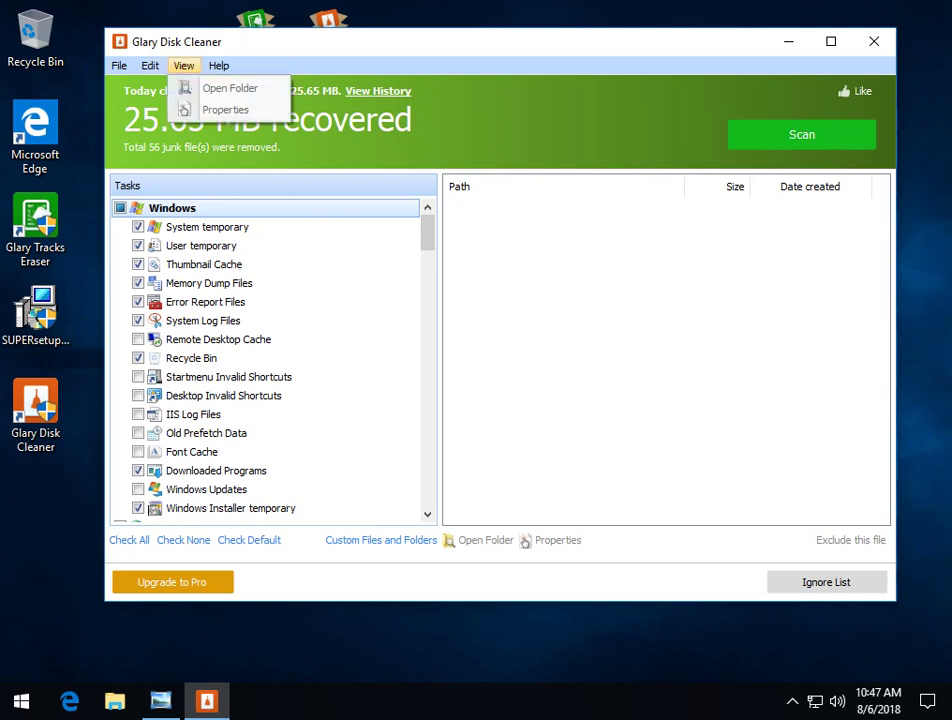
{"action": "mouse_move", "coordinate": [219, 66]}
{"action": "key", "text": "Left"}
{"action": "key", "text": "Left"}
{"action": "key", "text": "Left"}
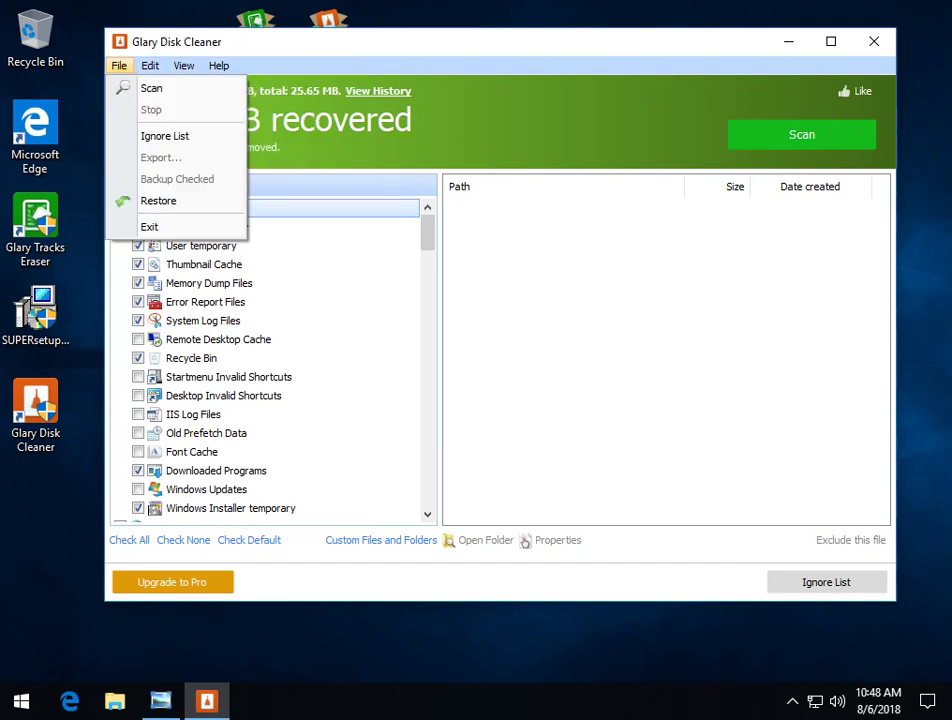
{"action": "key", "text": "Escape"}
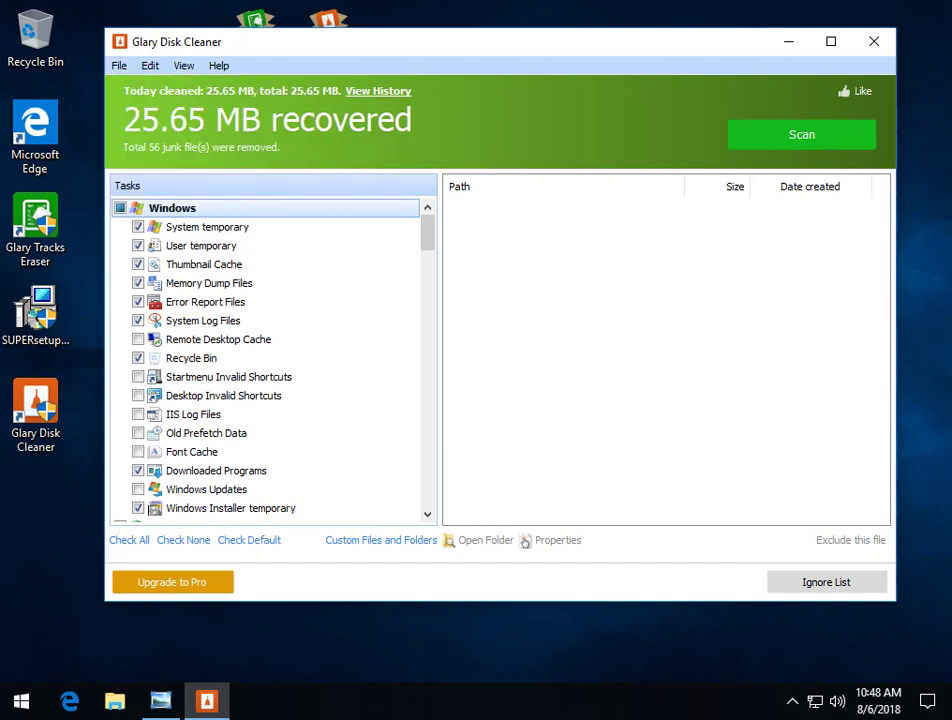
{"action": "left_click_drag", "start_coordinate": [640, 42], "coordinate": [639, 61]}
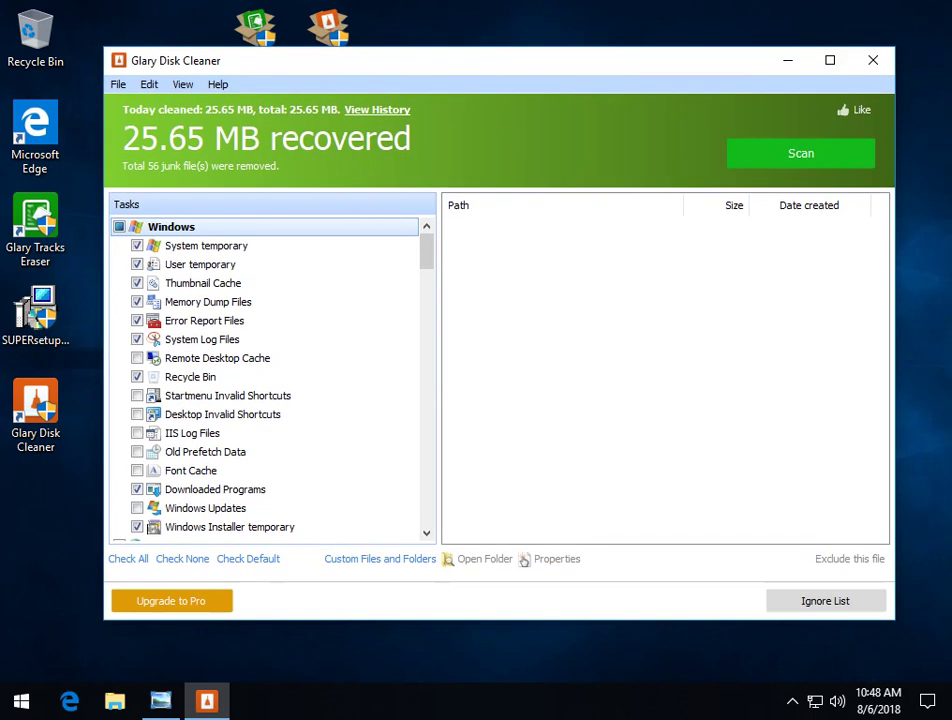
Close Glary Disk Cleaner and launch Glary Tracks Eraser from the desktop, allowing it to make changes to the device.
{"action": "key", "text": "alt+F4"}
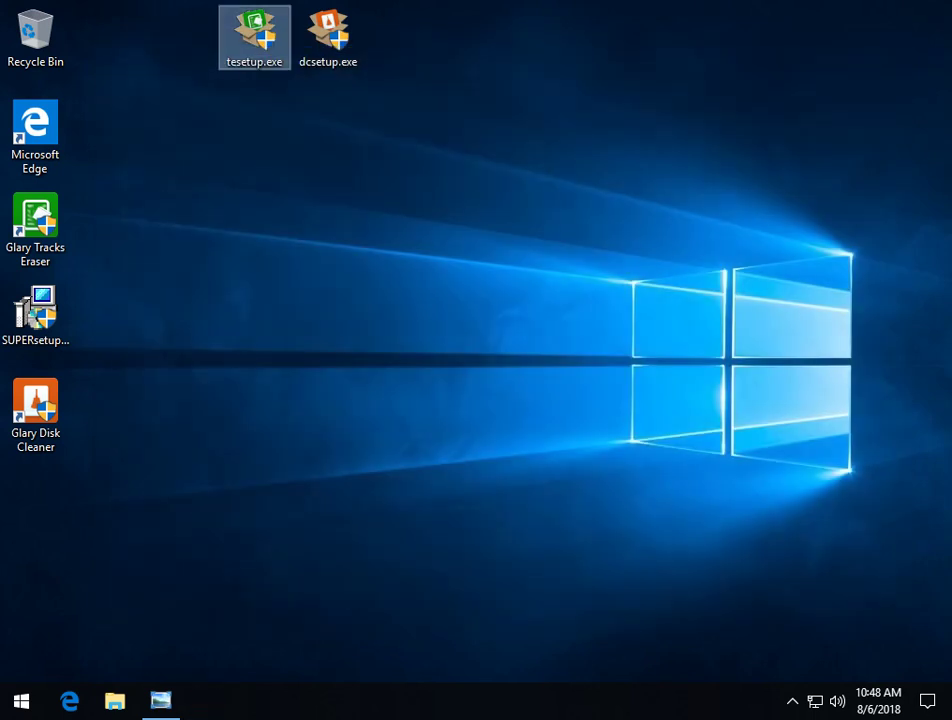
{"action": "left_click", "coordinate": [35, 412]}
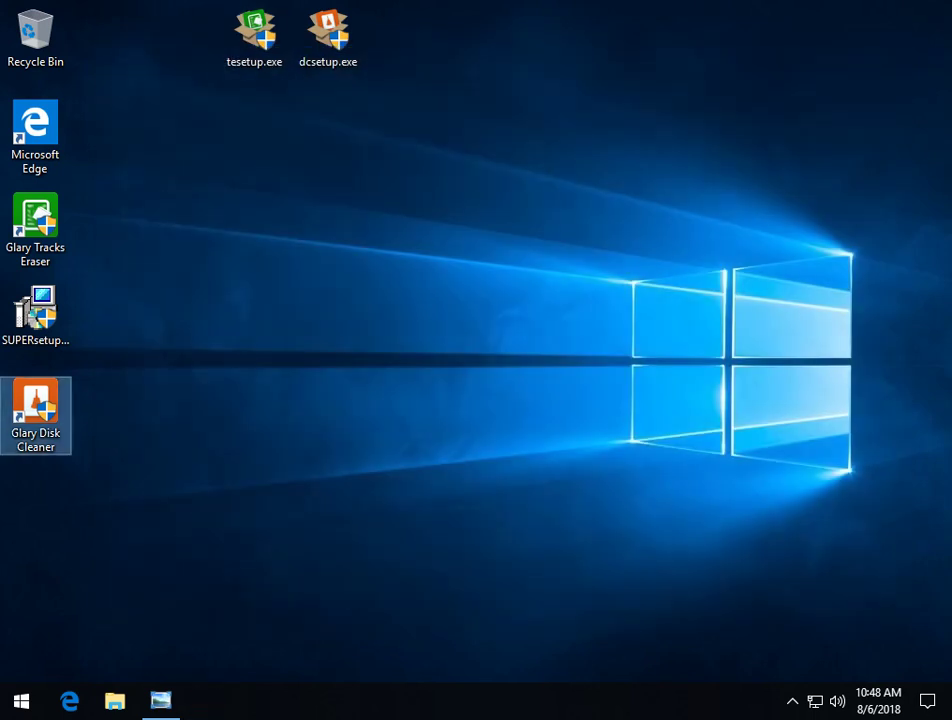
{"action": "double_click", "coordinate": [35, 220]}
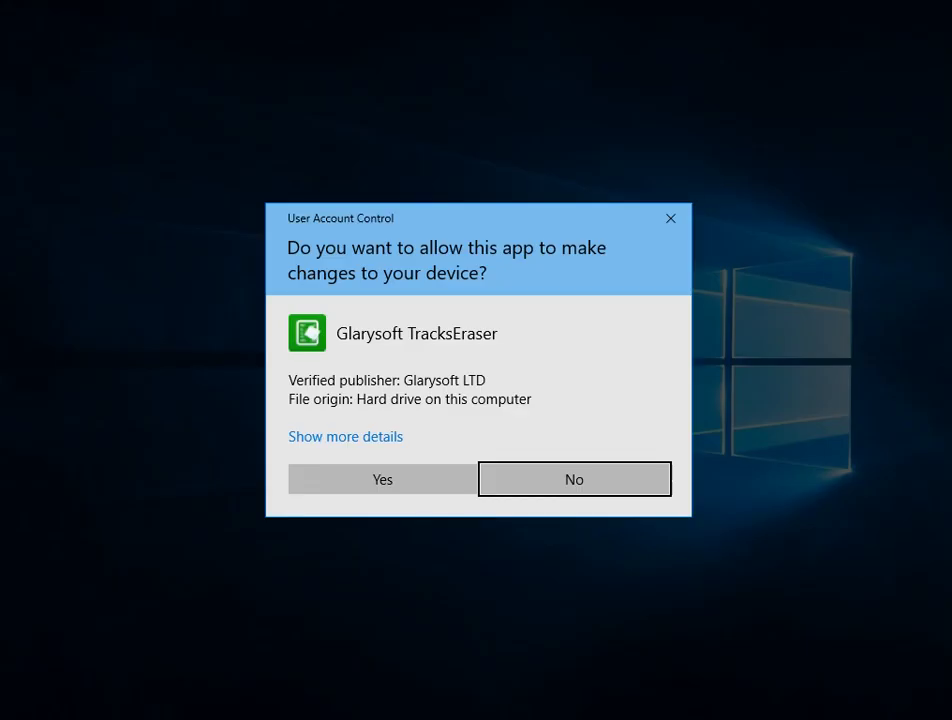
{"action": "left_click", "coordinate": [382, 480]}
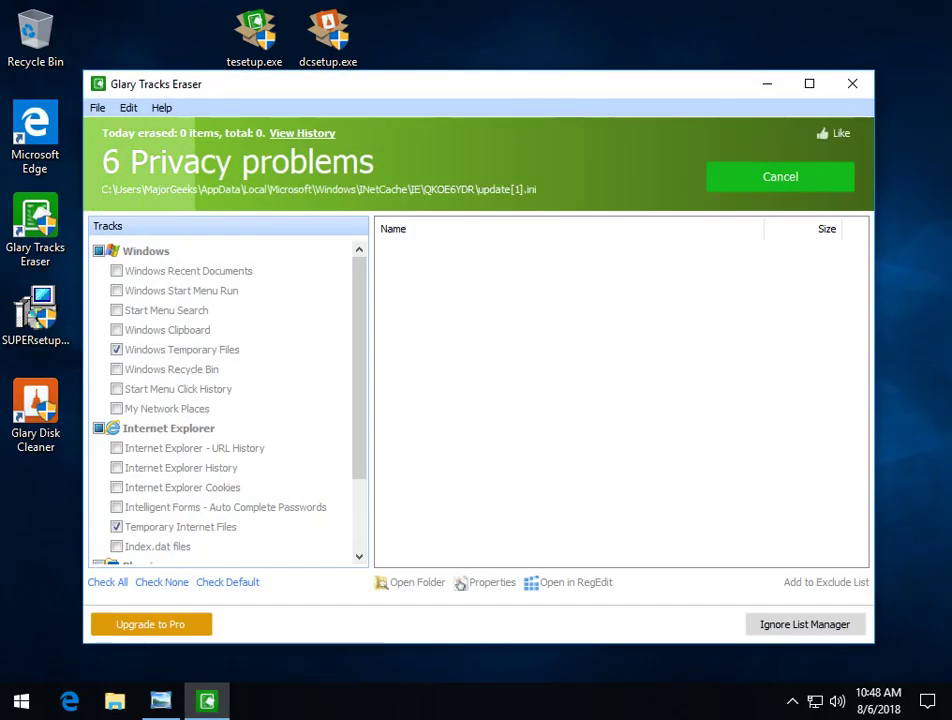
{"action": "mouse_move", "coordinate": [385, 88]}
{"action": "left_mouse_down"}
{"action": "mouse_move", "coordinate": [419, 72]}
{"action": "mouse_move", "coordinate": [419, 36]}
{"action": "mouse_move", "coordinate": [410, 48]}
{"action": "left_mouse_up"}
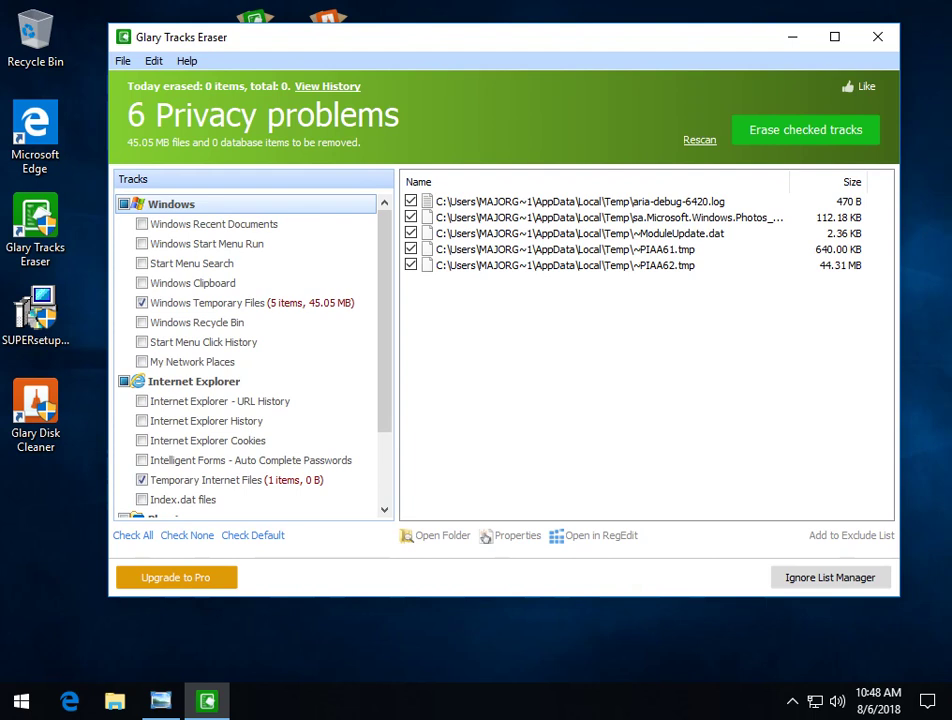
Look over the Windows, Internet Explorer and Plug-ins track categories and mark all of their tracks for erasing.
{"action": "mouse_move", "coordinate": [549, 50]}
{"action": "left_mouse_down"}
{"action": "mouse_move", "coordinate": [559, 85]}
{"action": "mouse_move", "coordinate": [561, 62]}
{"action": "left_mouse_up"}
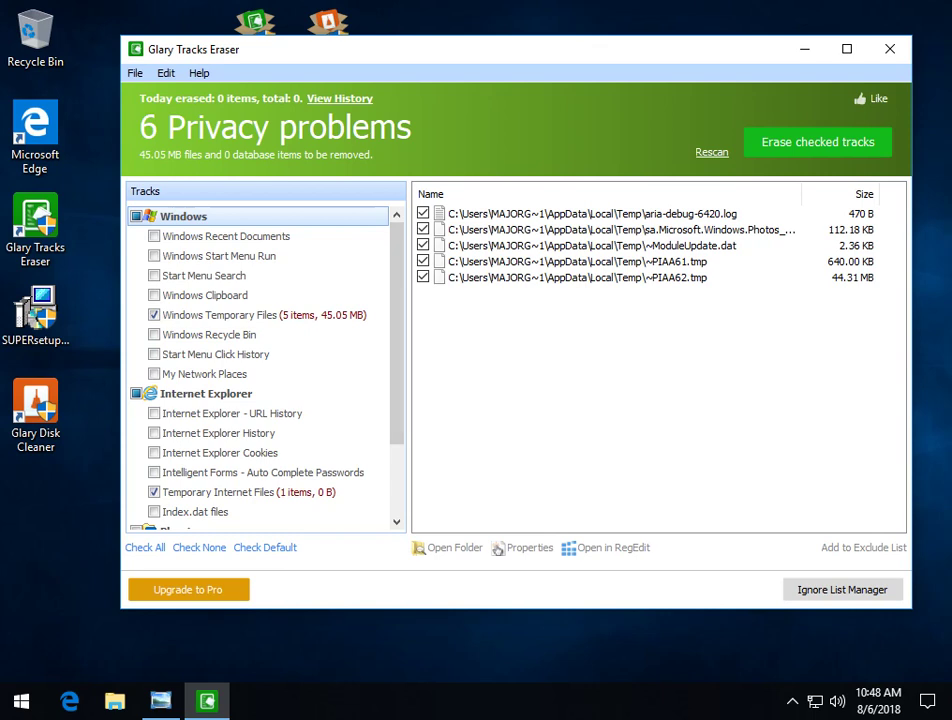
{"action": "scroll", "coordinate": [260, 360], "scroll_direction": "down", "scroll_amount": 1}
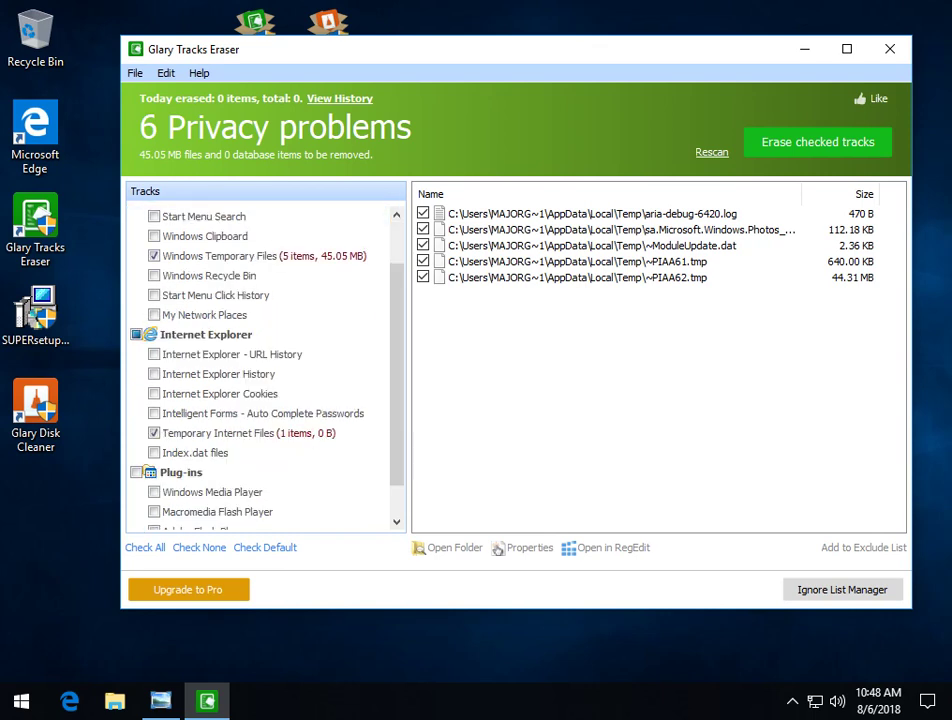
{"action": "scroll", "coordinate": [260, 360], "scroll_direction": "down", "scroll_amount": 1}
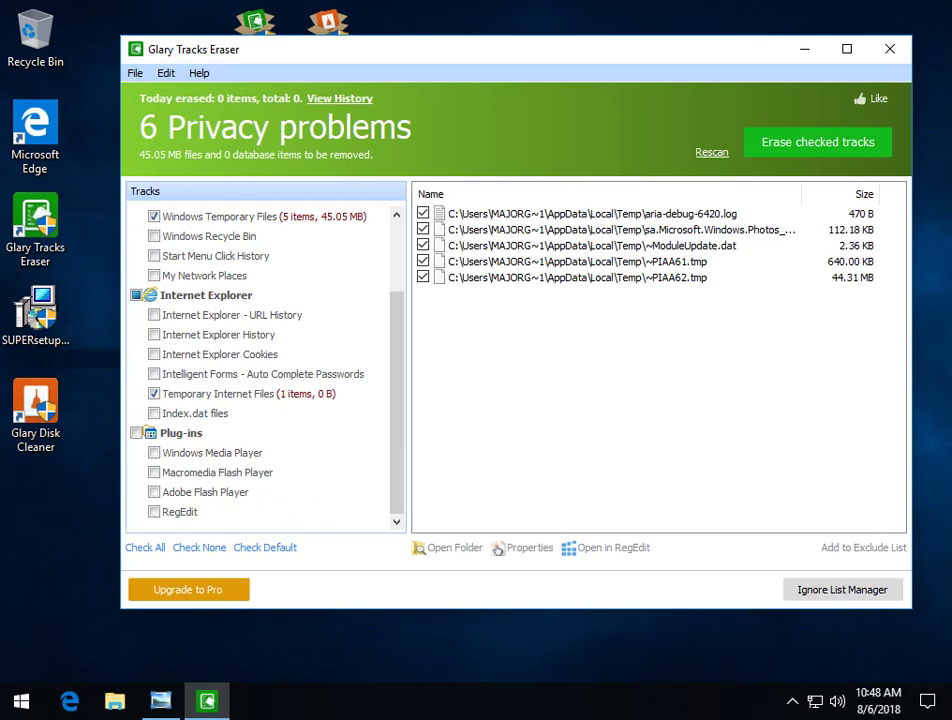
{"action": "scroll", "coordinate": [260, 360], "scroll_direction": "up", "scroll_amount": 2}
{"action": "left_click", "coordinate": [145, 547]}
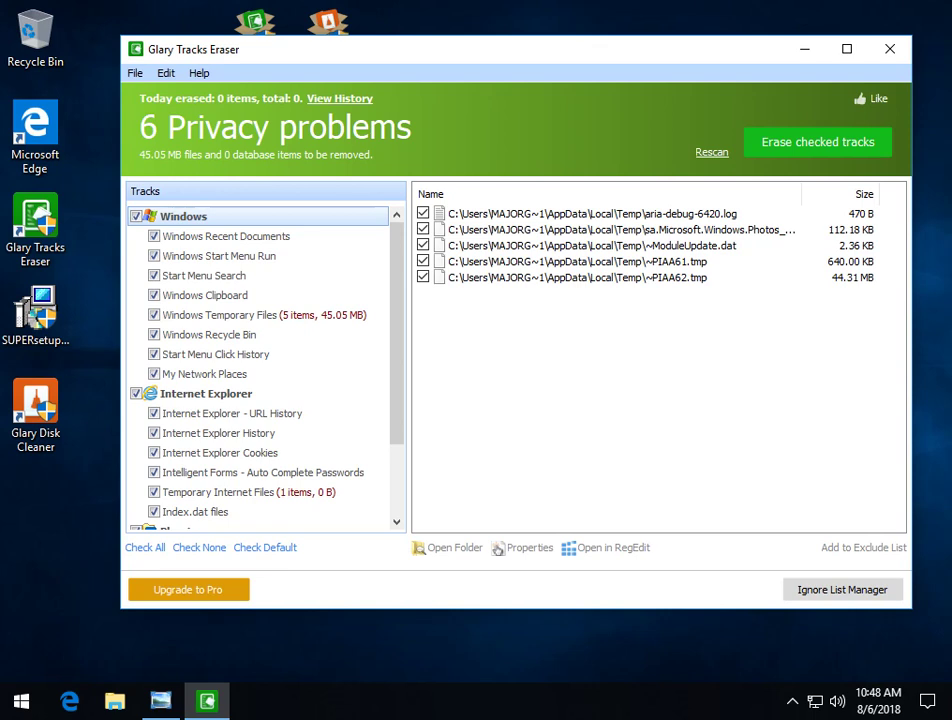
{"action": "key", "text": "alt+h"}
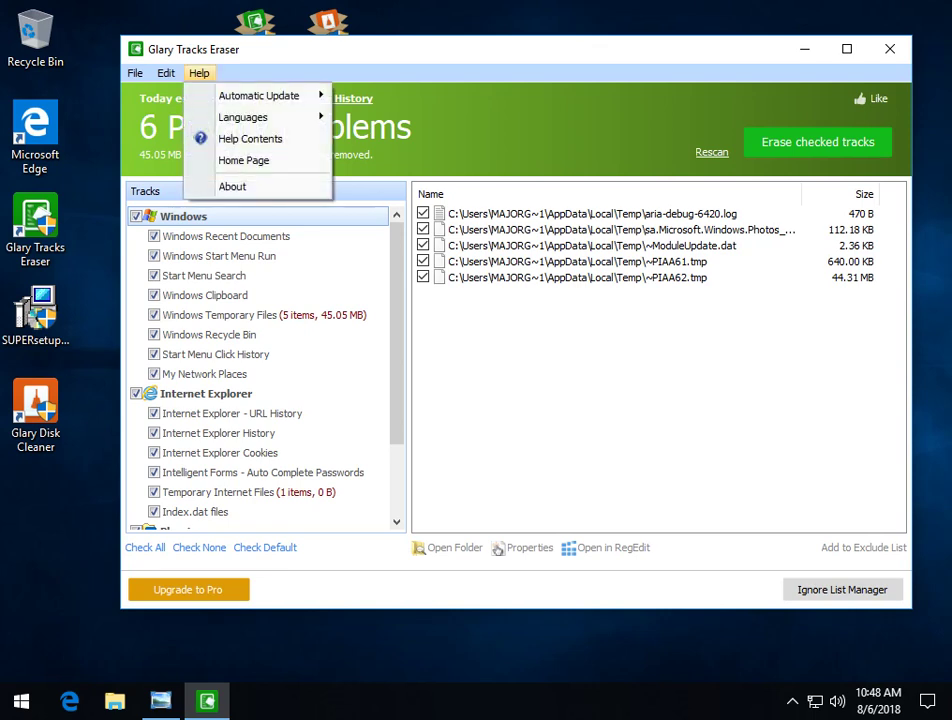
{"action": "key", "text": "Left"}
{"action": "key", "text": "Right"}
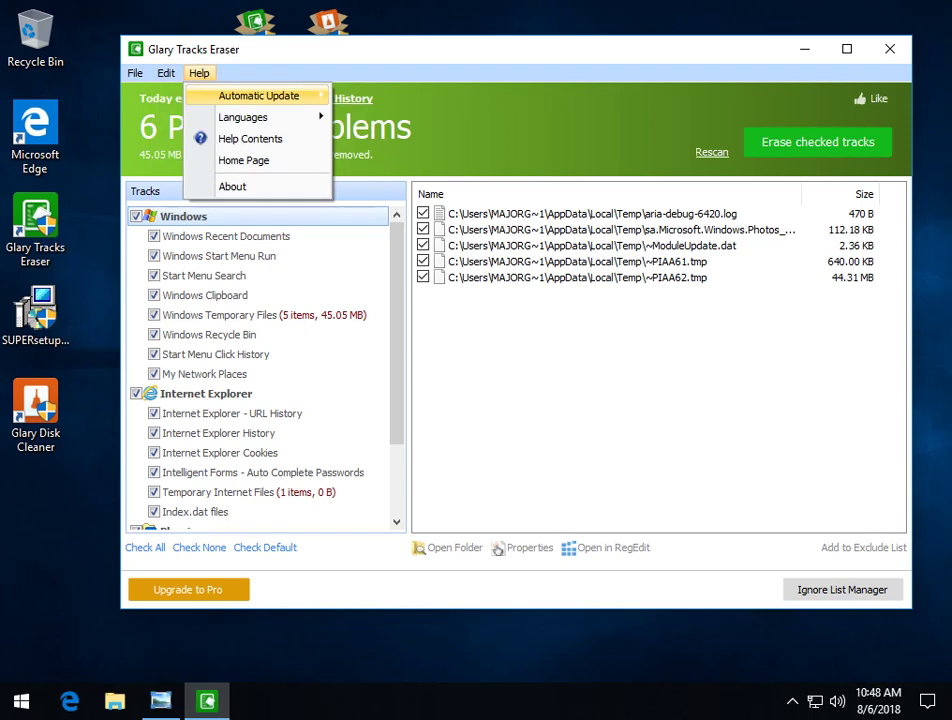
{"action": "key", "text": "Left"}
{"action": "key", "text": "Left"}
{"action": "key", "text": "Left"}
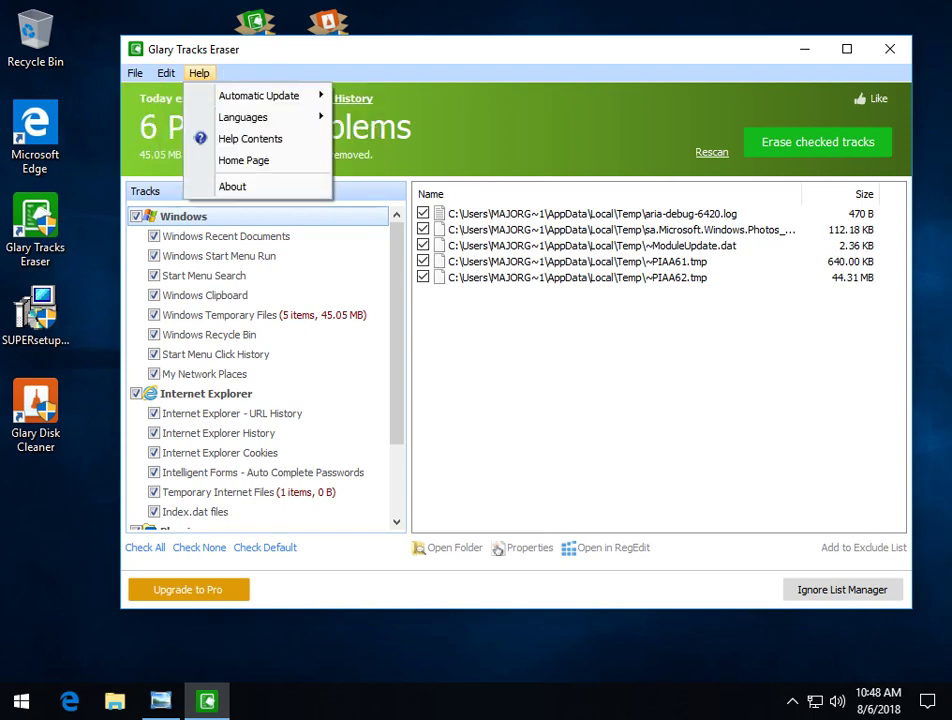
Widen the Glary Tracks Eraser window and the Name column to show more of the temporary file paths.
{"action": "key", "text": "Escape"}
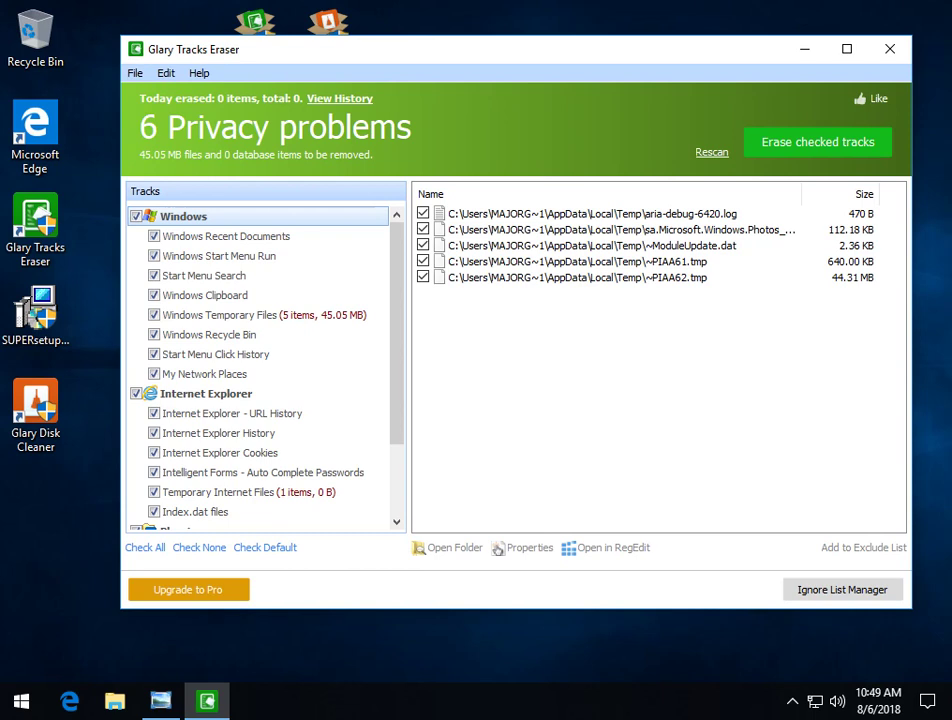
{"action": "left_click_drag", "start_coordinate": [802, 194], "coordinate": [827, 194]}
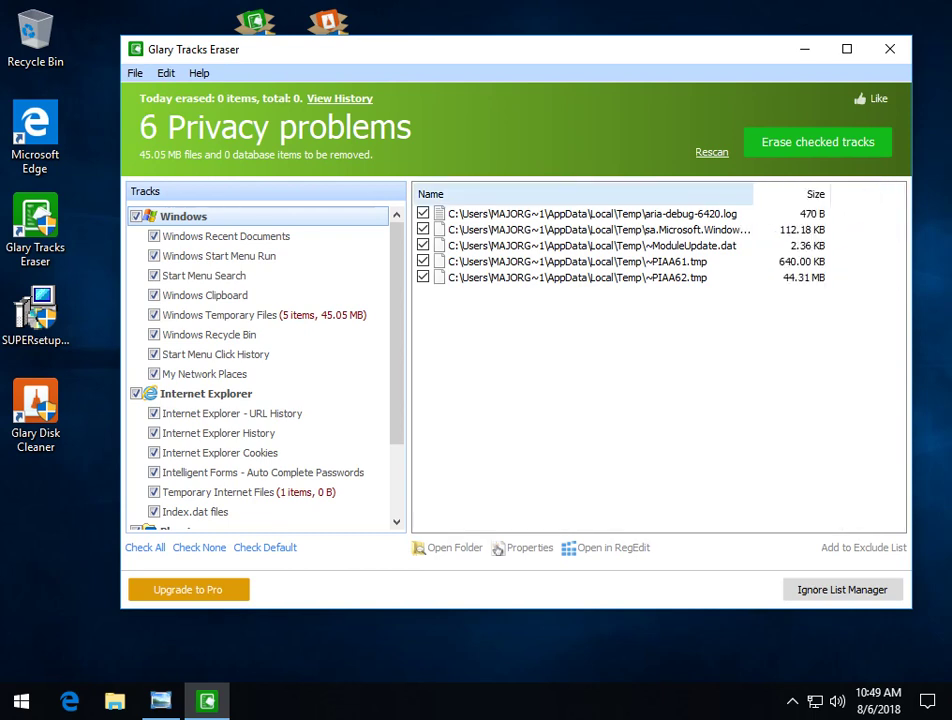
{"action": "left_click_drag", "start_coordinate": [590, 55], "coordinate": [485, 60]}
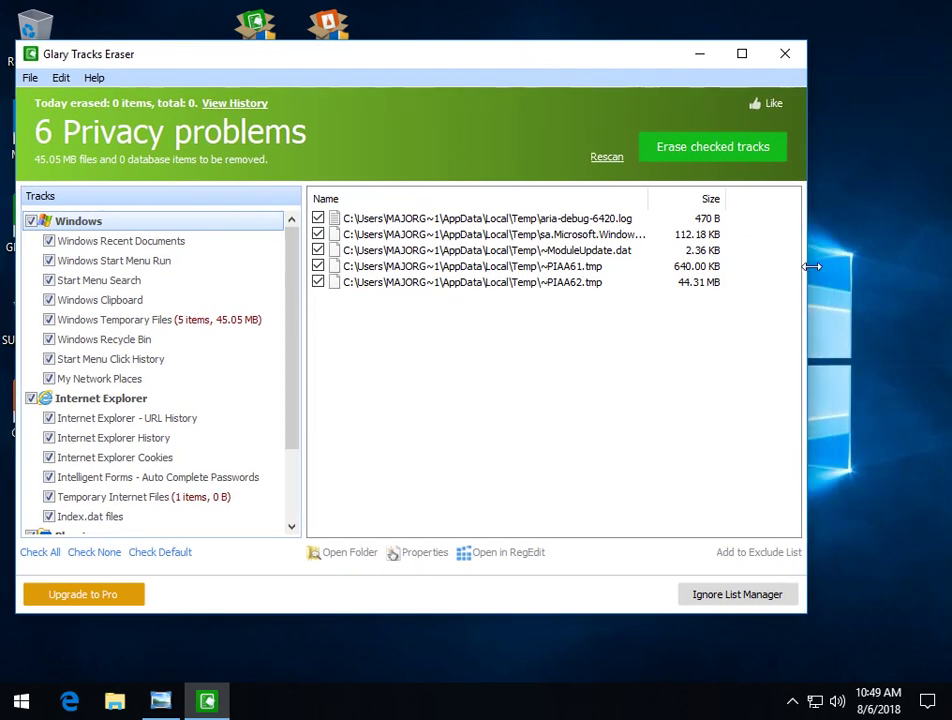
{"action": "left_click_drag", "start_coordinate": [814, 266], "coordinate": [951, 270]}
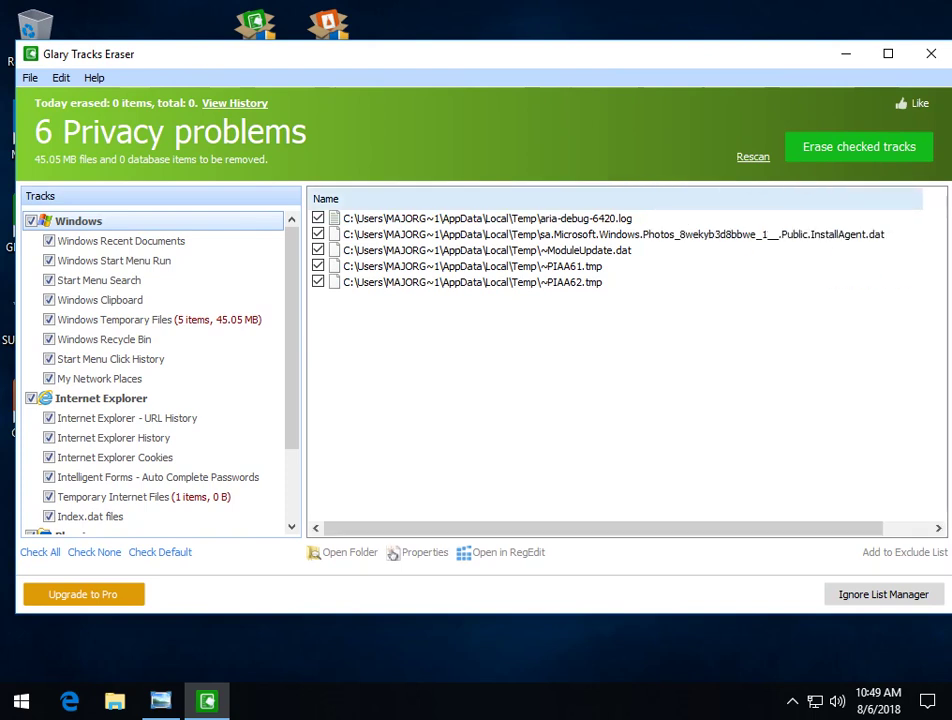
{"action": "left_click_drag", "start_coordinate": [860, 199], "coordinate": [731, 199]}
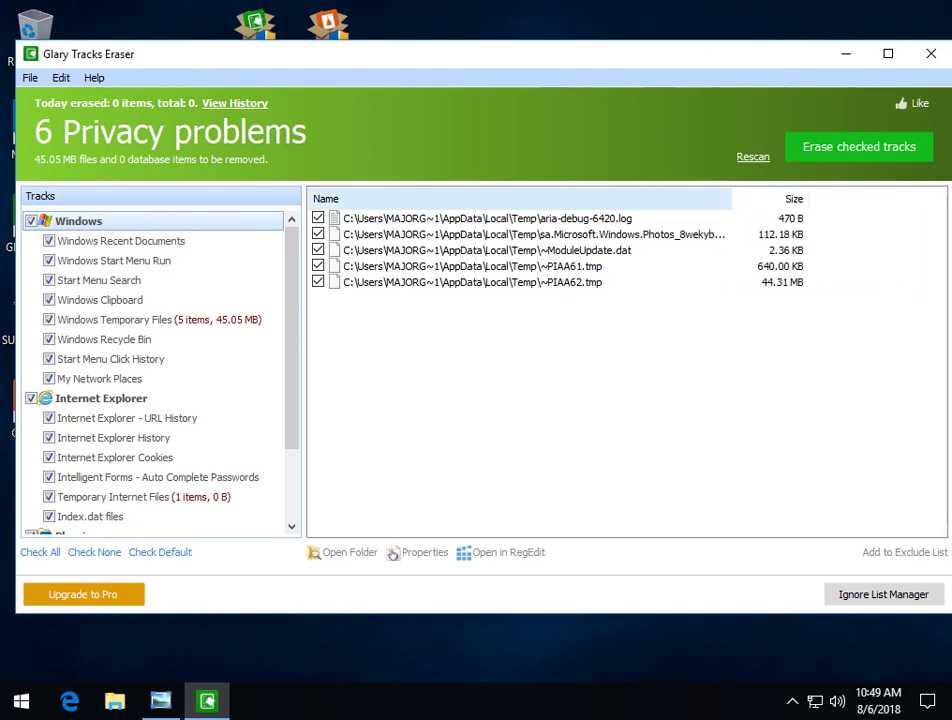
Erase all checked tracks, confirming the erasure, and fit the window back within the desktop.
{"action": "left_click", "coordinate": [859, 147]}
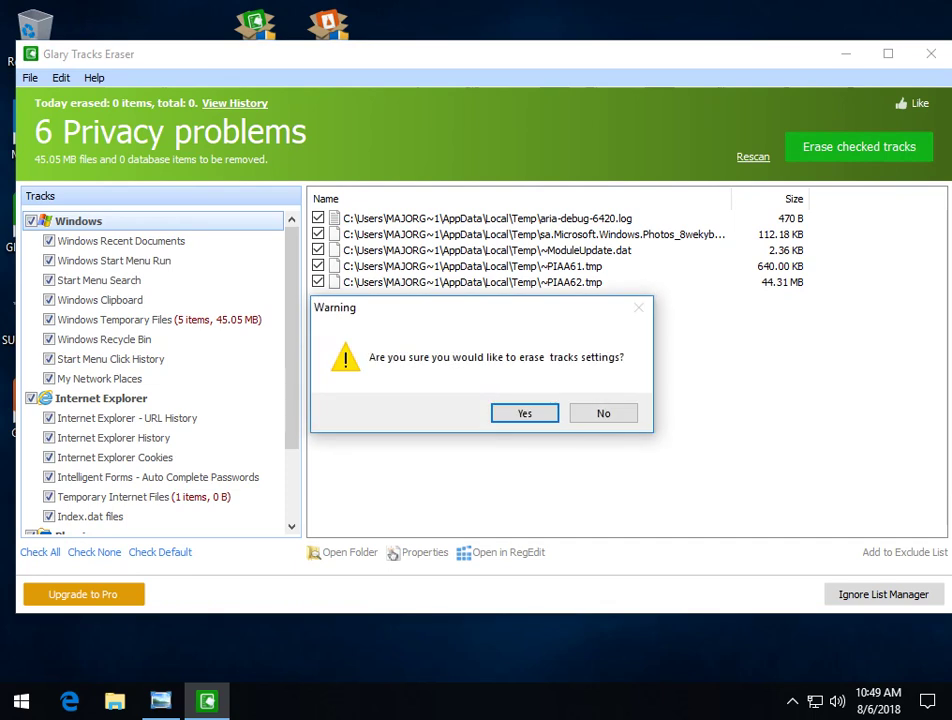
{"action": "key", "text": "Return"}
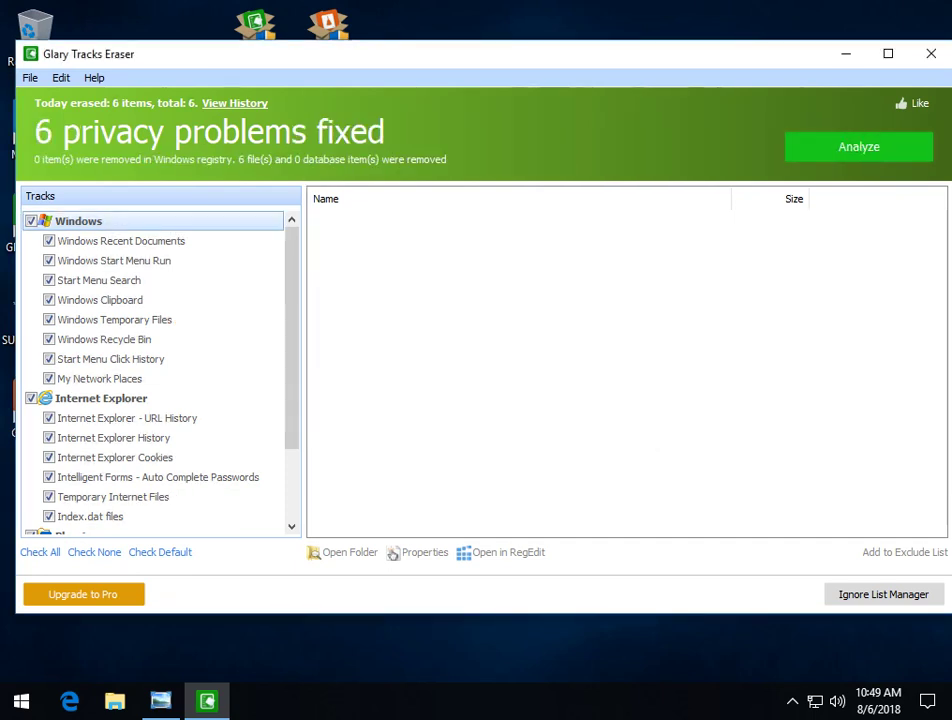
{"action": "left_click_drag", "start_coordinate": [947, 253], "coordinate": [901, 253]}
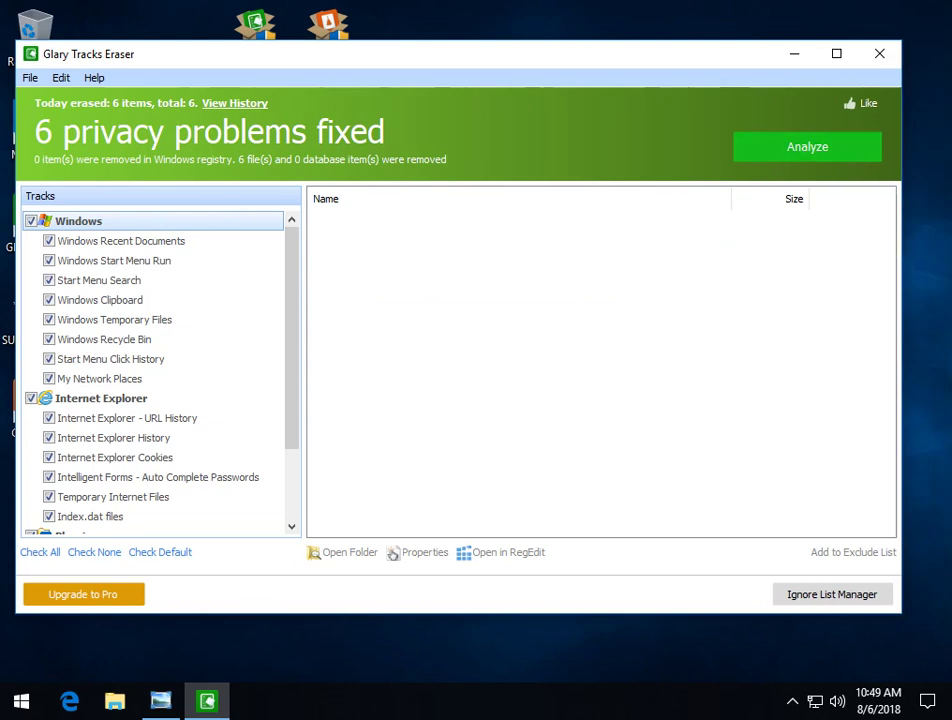
{"action": "left_click_drag", "start_coordinate": [329, 63], "coordinate": [372, 89]}
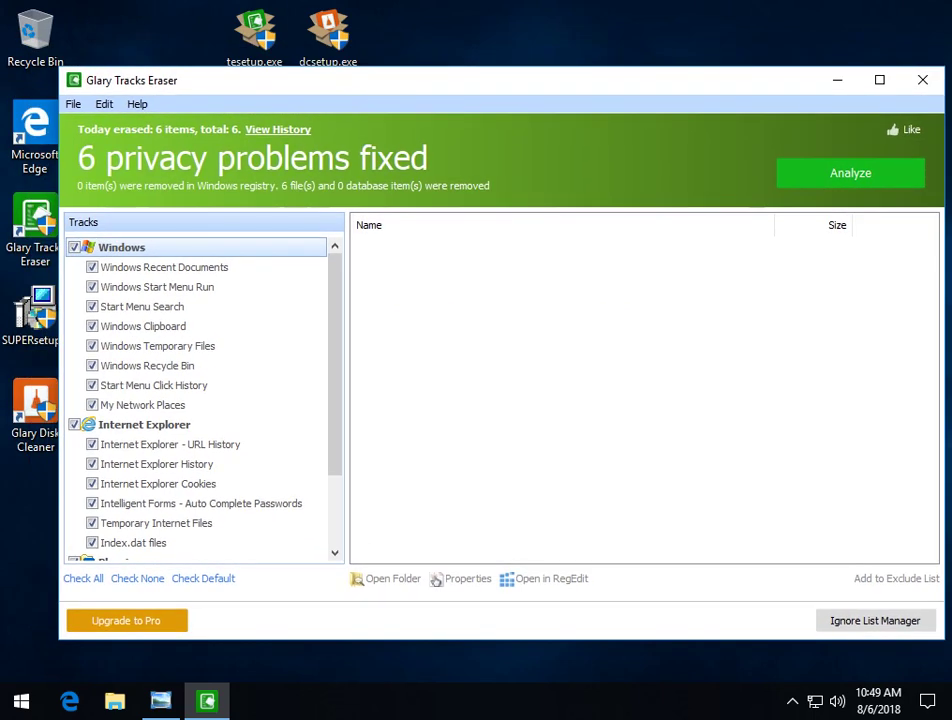
{"action": "left_click_drag", "start_coordinate": [362, 98], "coordinate": [365, 86]}
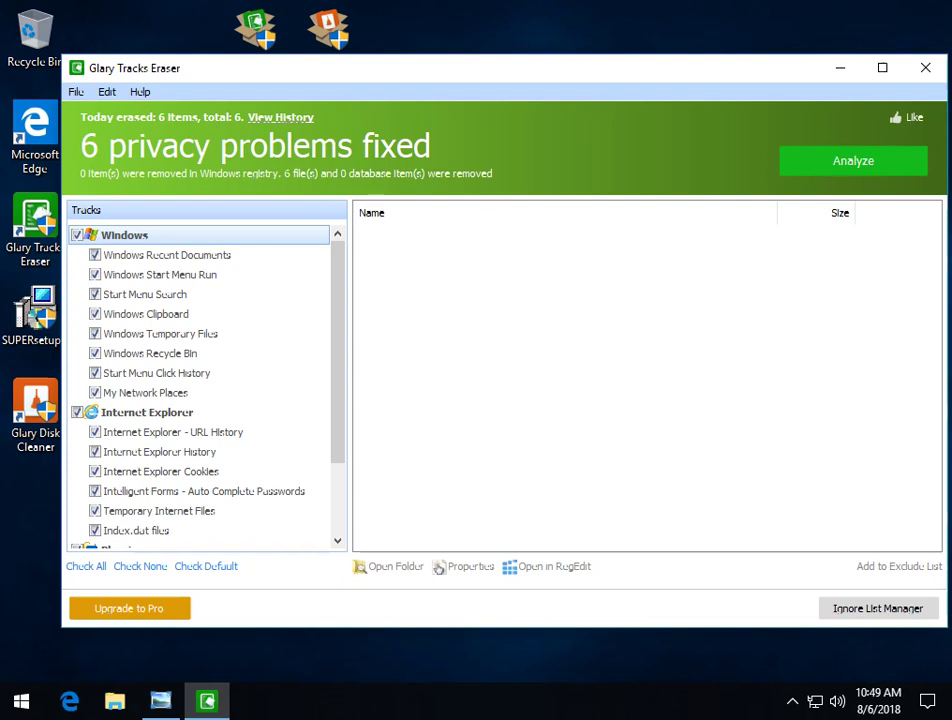
{"action": "left_click_drag", "start_coordinate": [705, 68], "coordinate": [688, 62]}
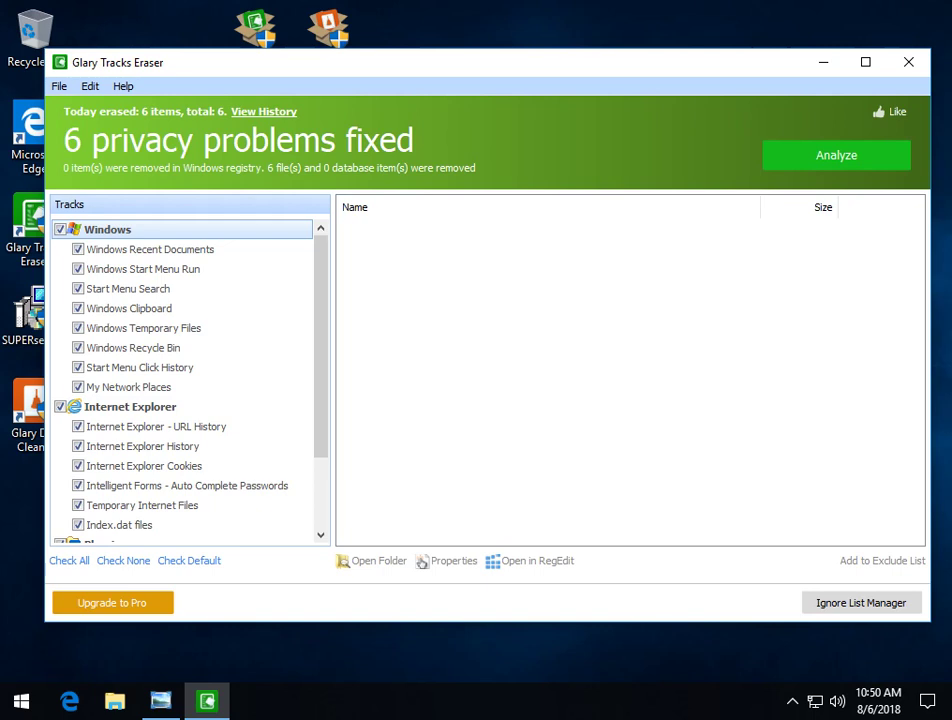
Look at the ignored entries in the Ignore List Manager and the erasing history, closing both views.
{"action": "left_click", "coordinate": [861, 603]}
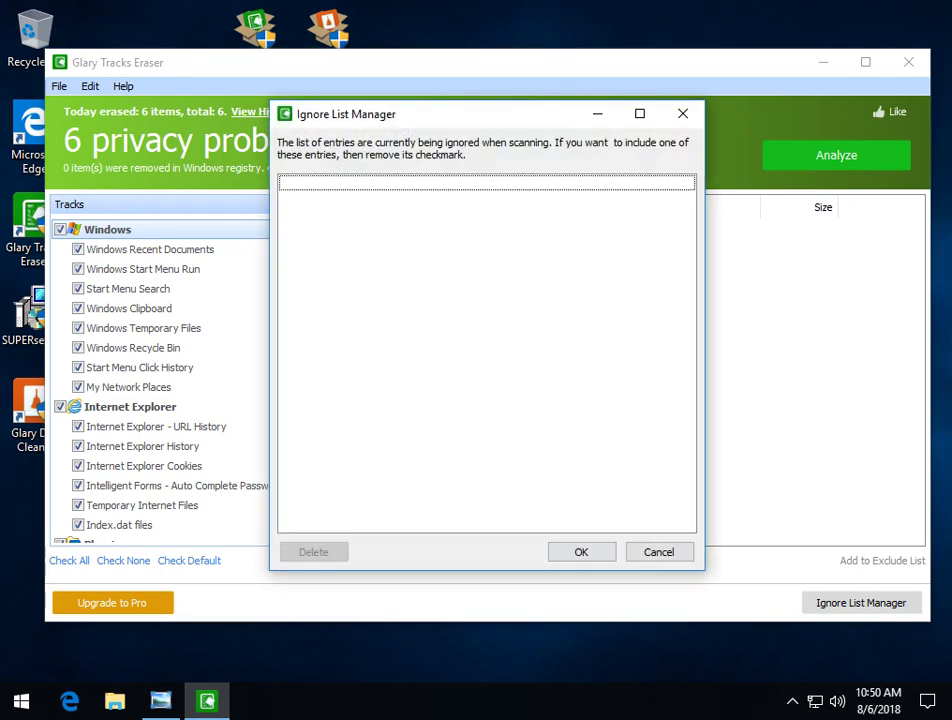
{"action": "left_click", "coordinate": [683, 114]}
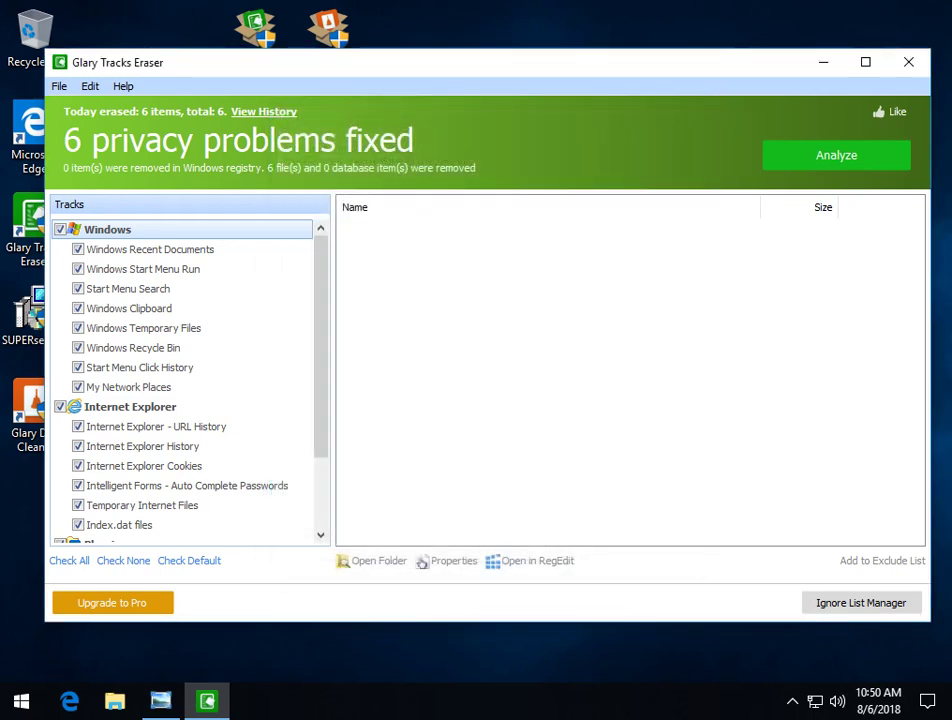
{"action": "left_click", "coordinate": [861, 603]}
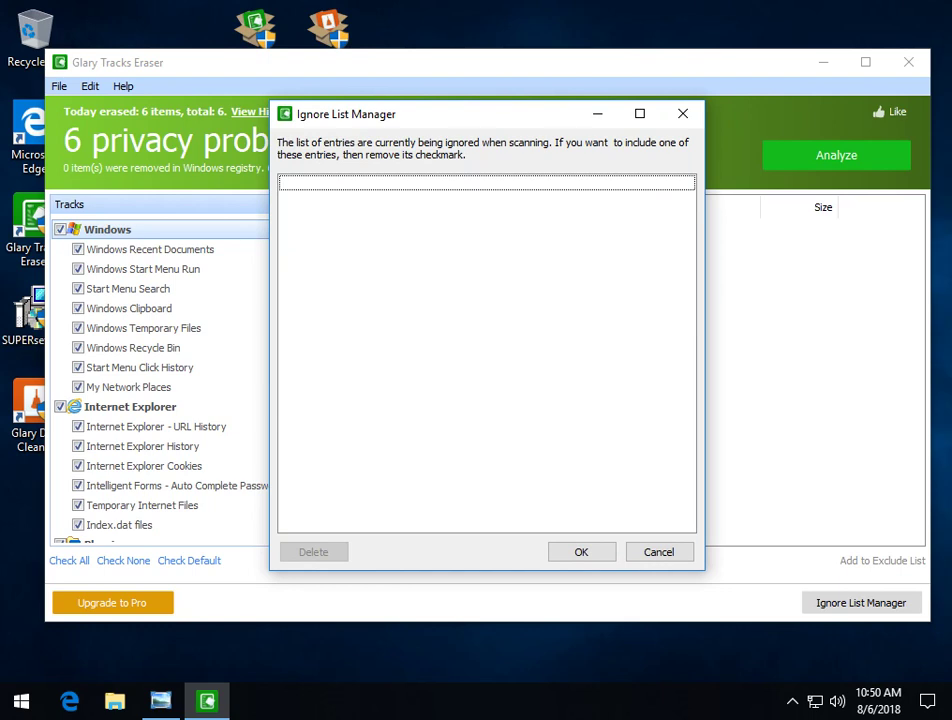
{"action": "left_click", "coordinate": [682, 113]}
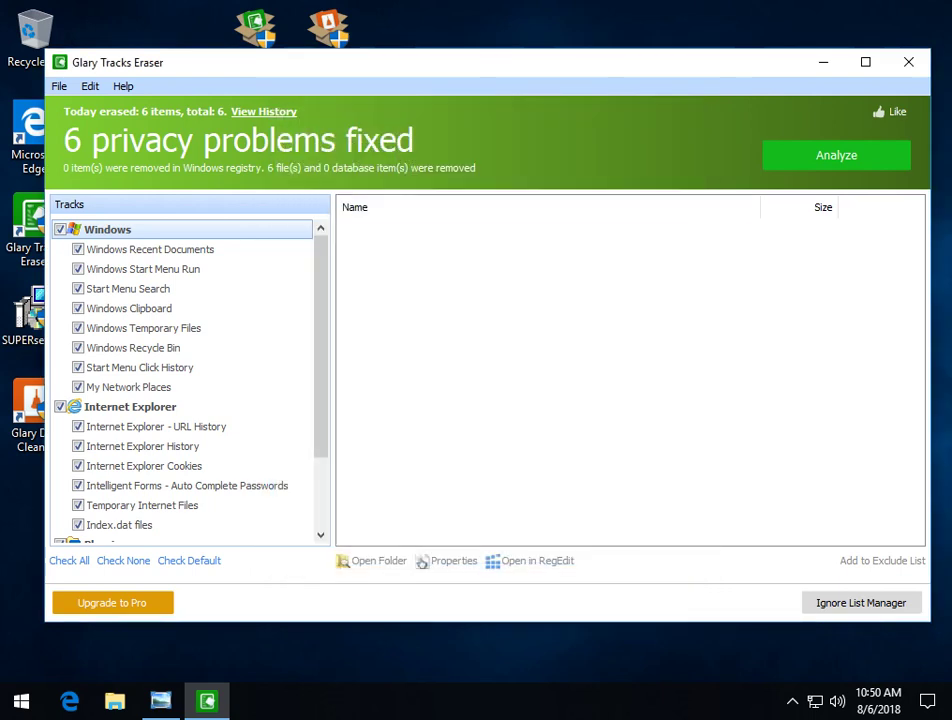
{"action": "left_click", "coordinate": [264, 111]}
{"action": "left_click", "coordinate": [727, 157]}
Close Glary Tracks Eraser and launch Glary Disk Cleaner from the desktop.
{"action": "left_click", "coordinate": [908, 62]}
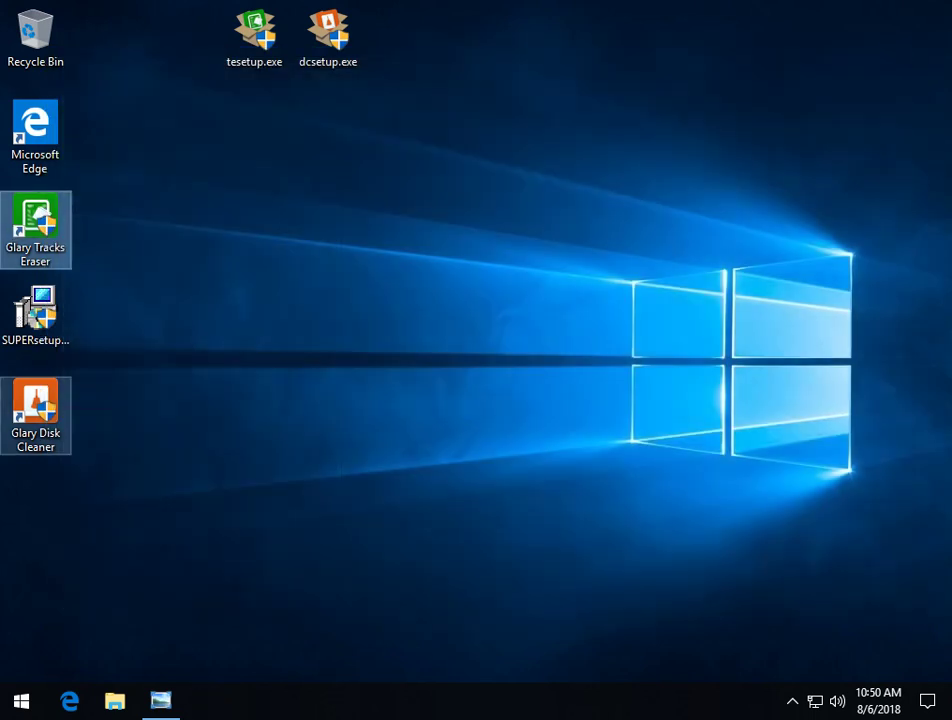
{"action": "double_click", "coordinate": [36, 414]}
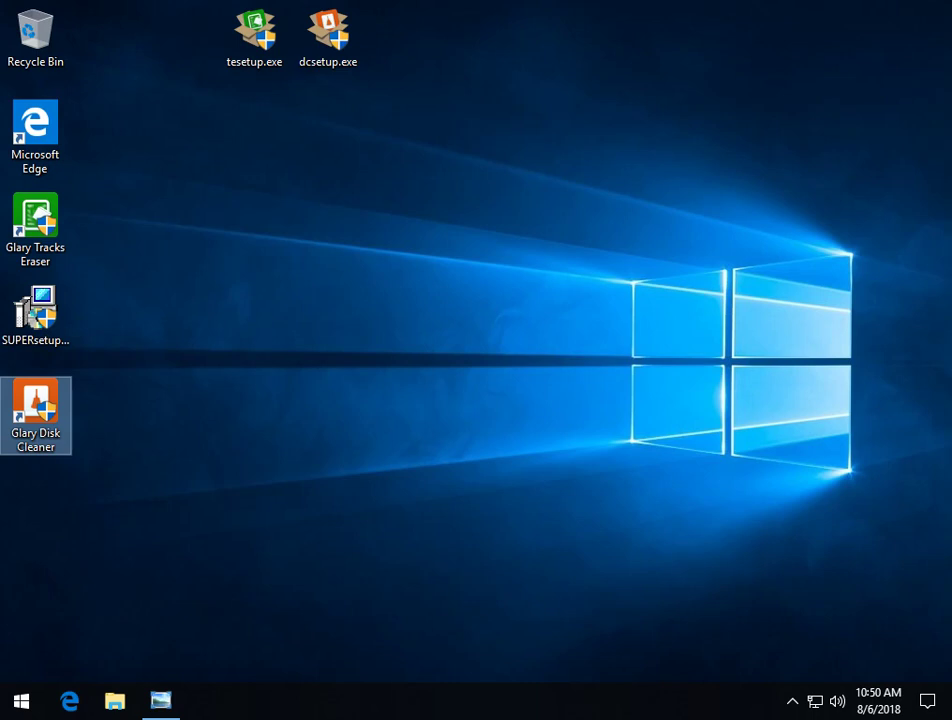